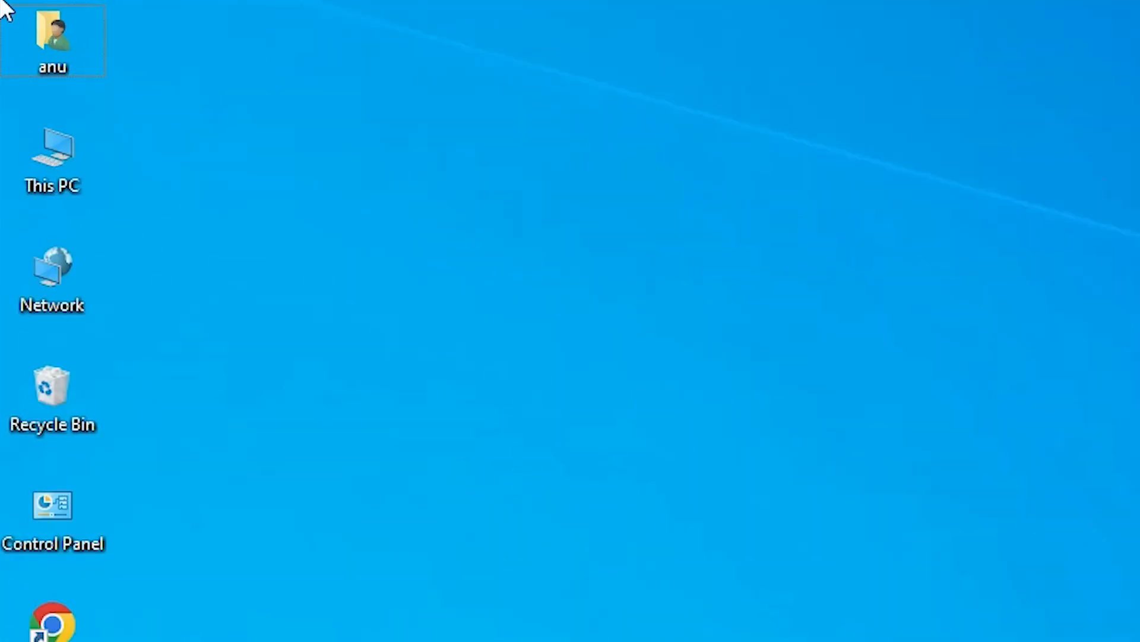
# Step: Check the computer's device specifications and system type in the This PC properties, closing them when done
pyautogui.rightClick(59, 169)
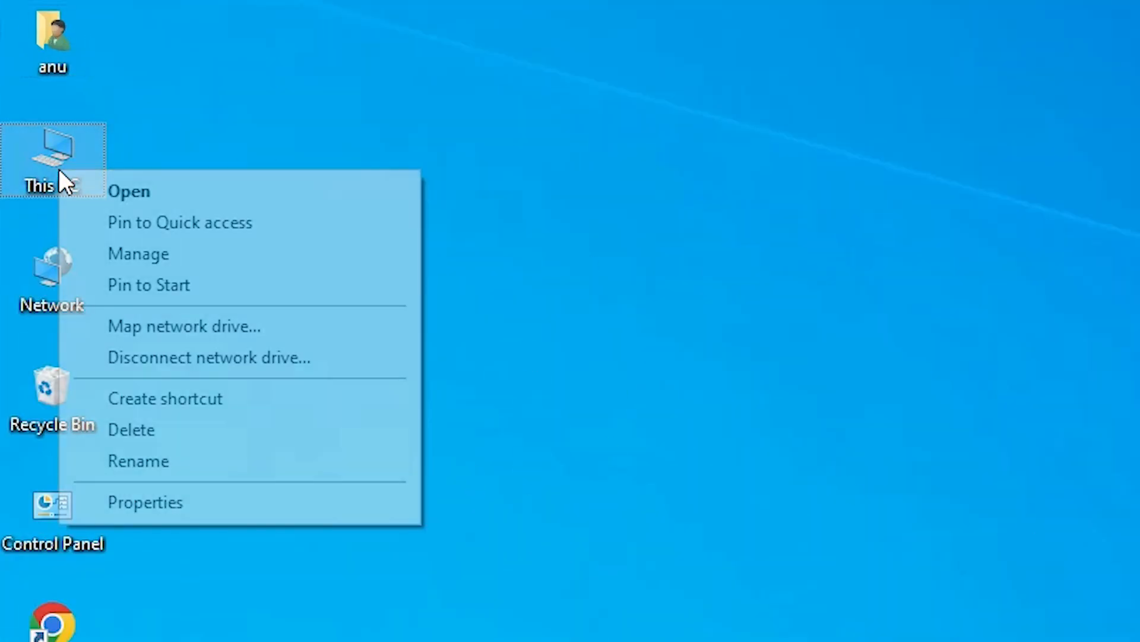
pyautogui.click(201, 500)
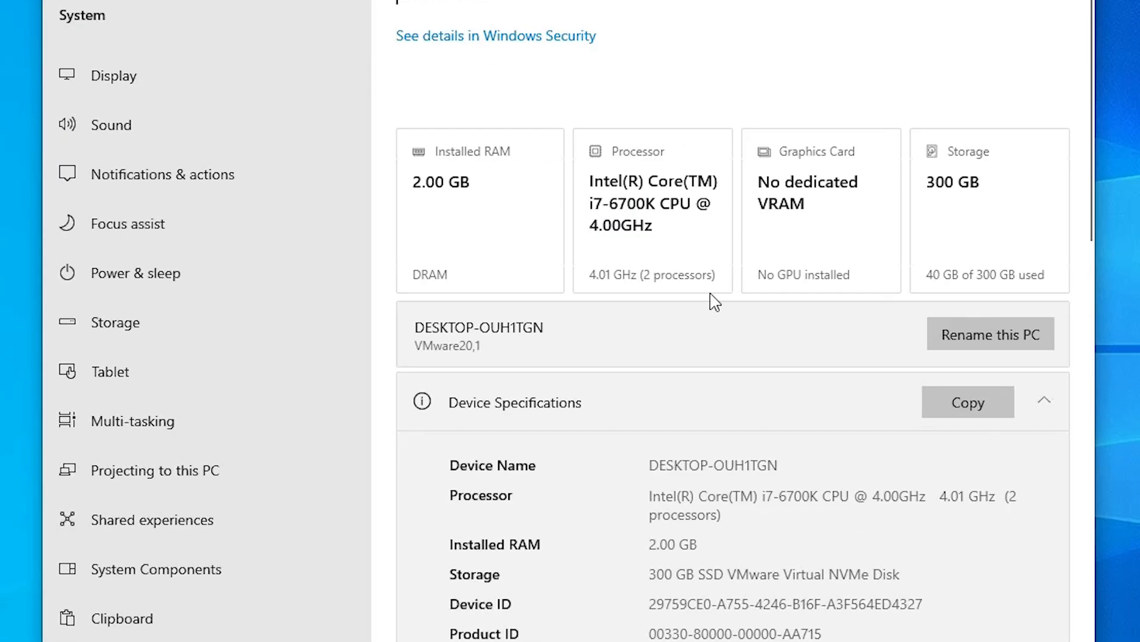
pyautogui.scroll(-2, 711, 469)
pyautogui.scroll(-5, 712, 294)
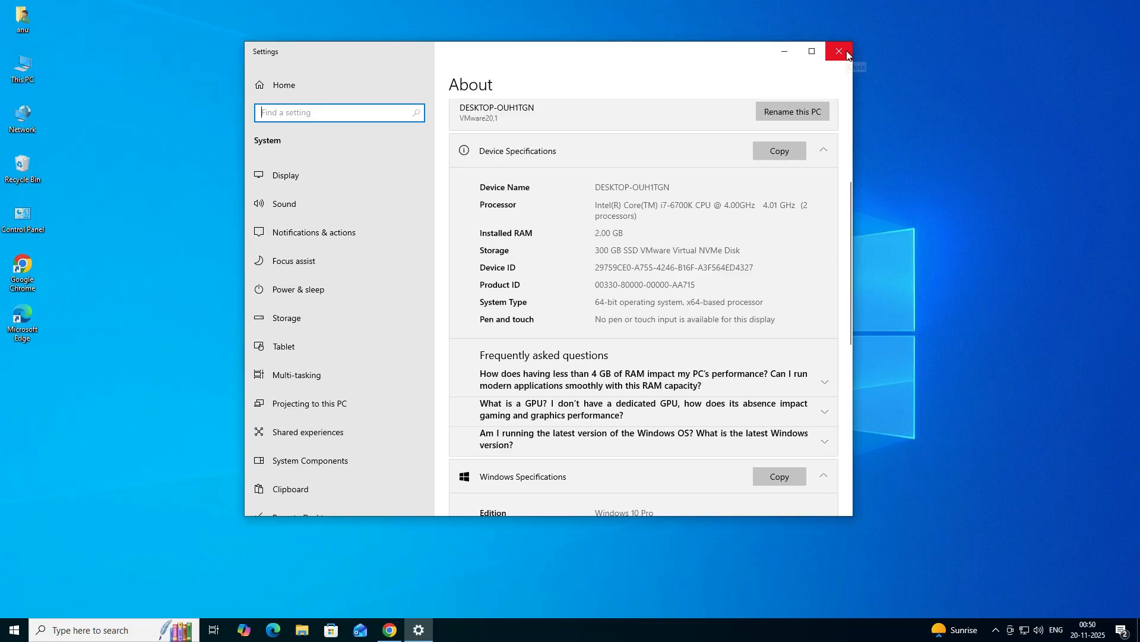
pyautogui.click(839, 51)
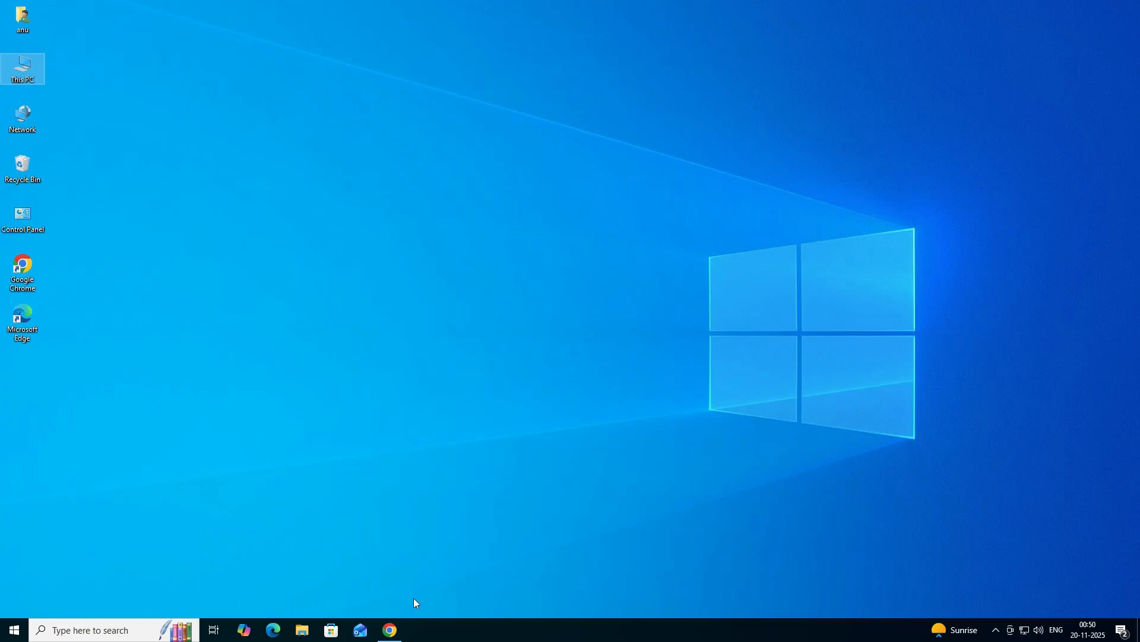
# Step: Switch to Google Chrome, search Google for "canon pixma MP210 driver download" and look through the results
pyautogui.click(389, 630)
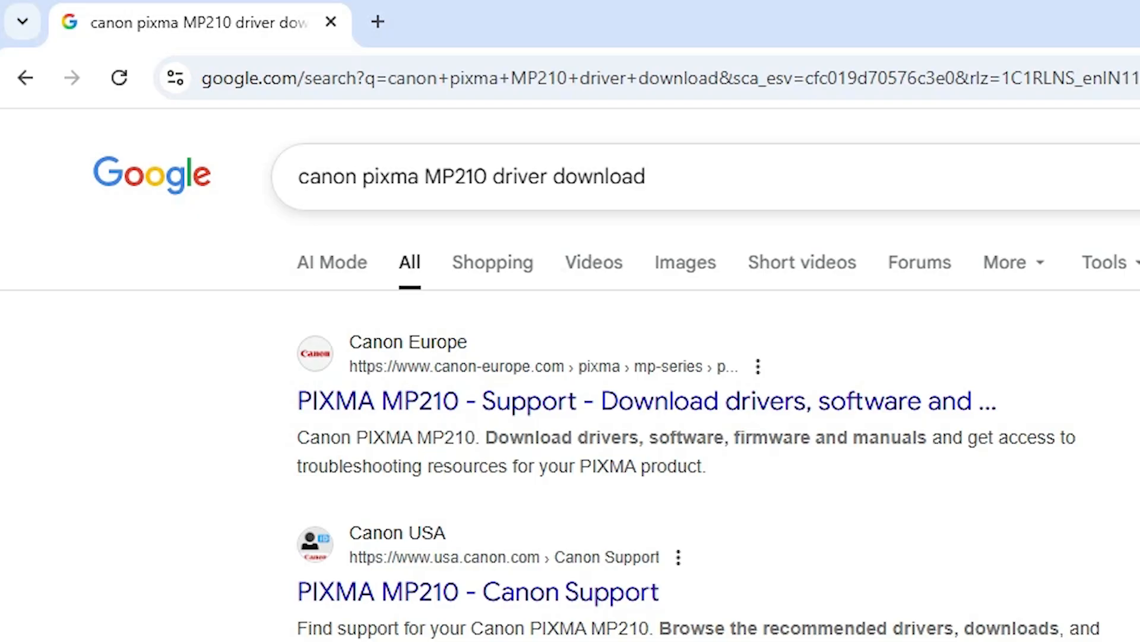
pyautogui.click(646, 176)
pyautogui.press('Return')
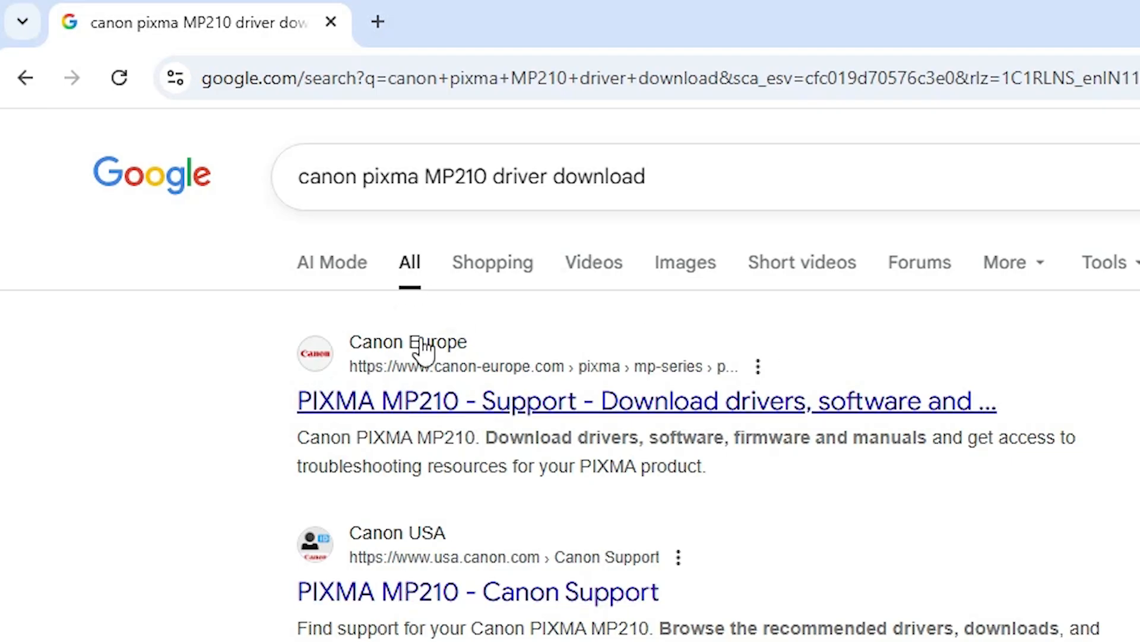
pyautogui.scroll(-6, 439, 588)
pyautogui.scroll(-3, 678, 369)
pyautogui.scroll(12, 677, 369)
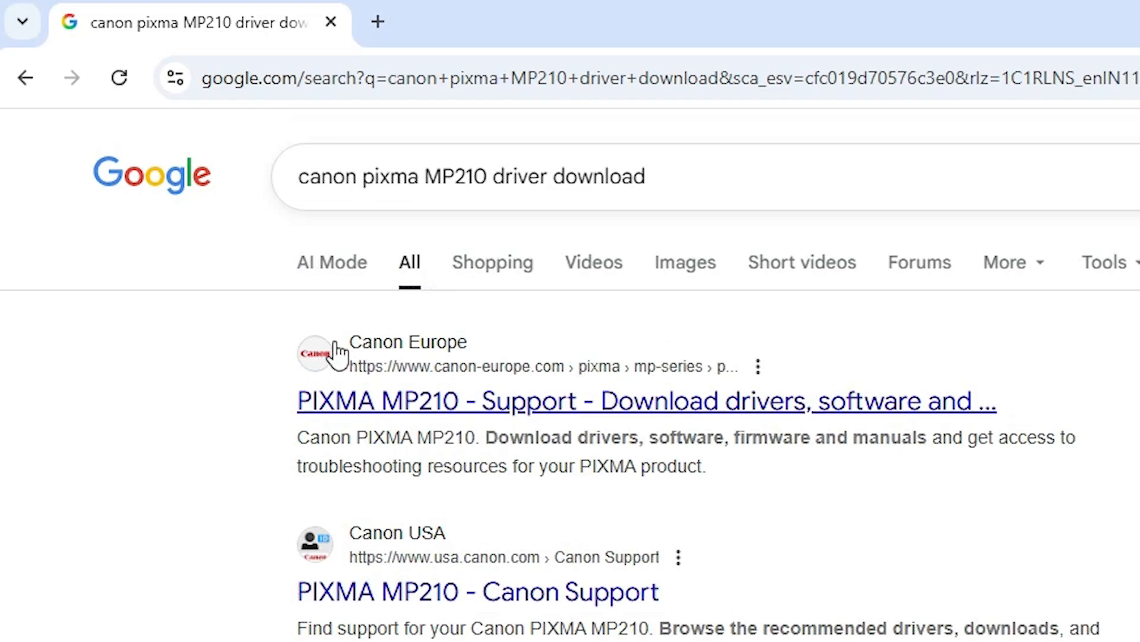
# Step: Open the Canon Europe PIXMA MP210 support result in a new browser tab and accept the site's cookies
pyautogui.rightClick(398, 397)
pyautogui.click(498, 434)
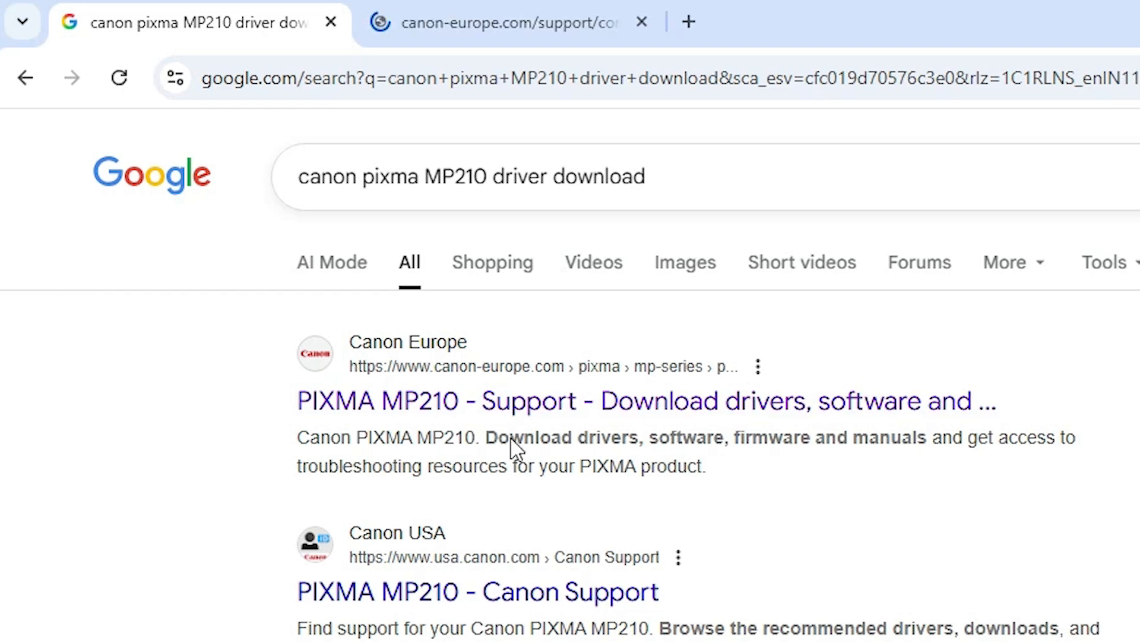
pyautogui.click(542, 8)
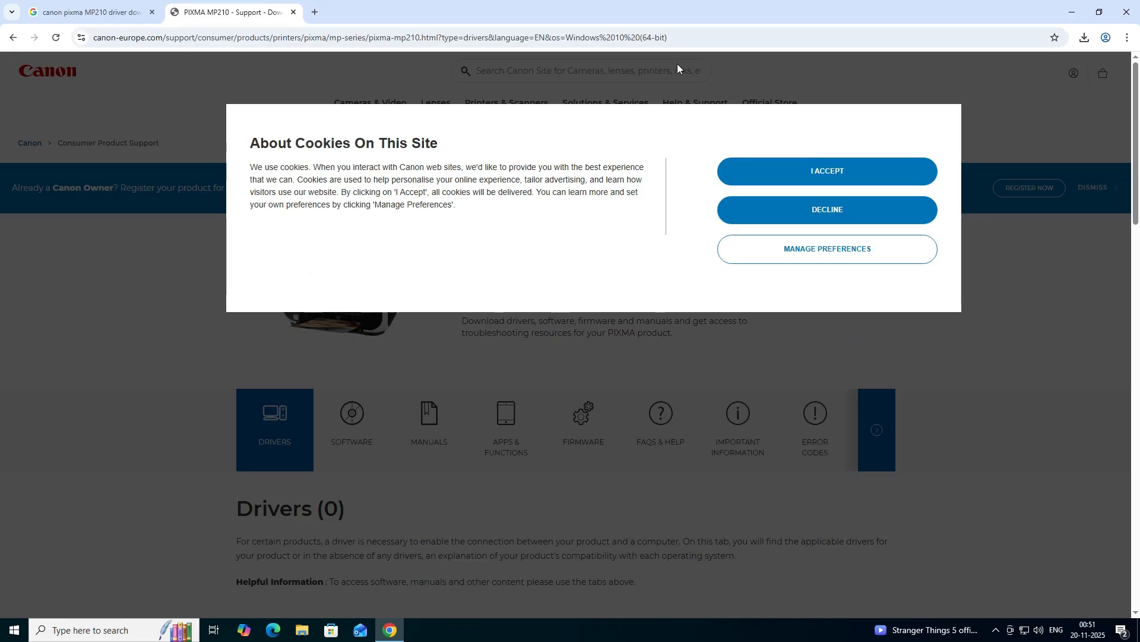
pyautogui.click(864, 168)
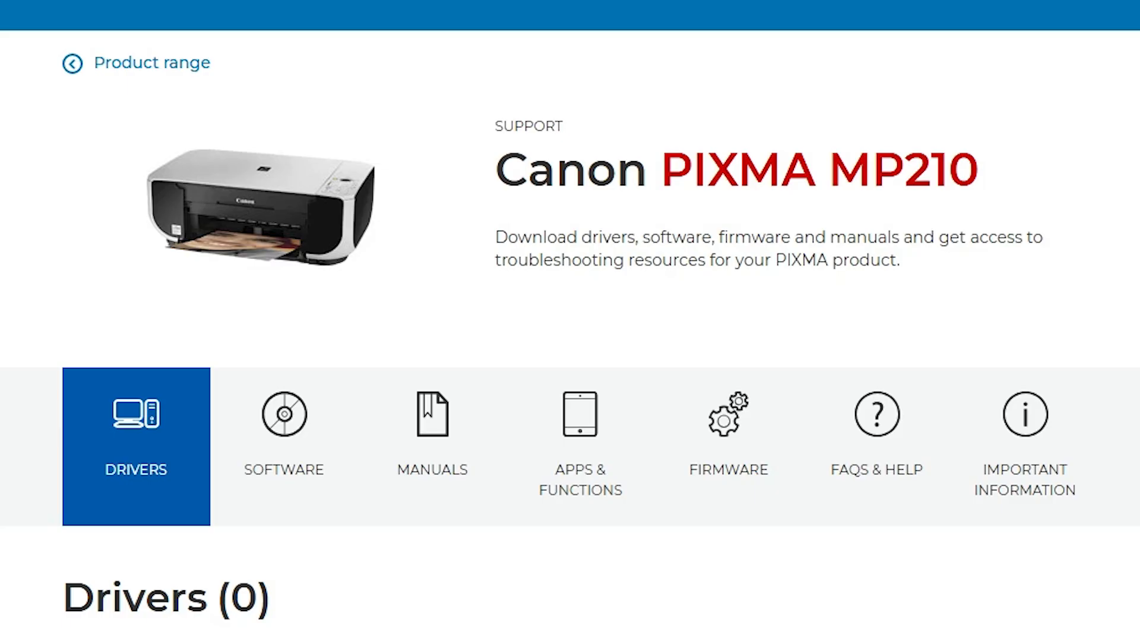
# Step: Set the operating system for the PIXMA MP210 drivers to Windows 7 (64-bit)
pyautogui.scroll(-2, 570, 321)
pyautogui.scroll(-4, 570, 321)
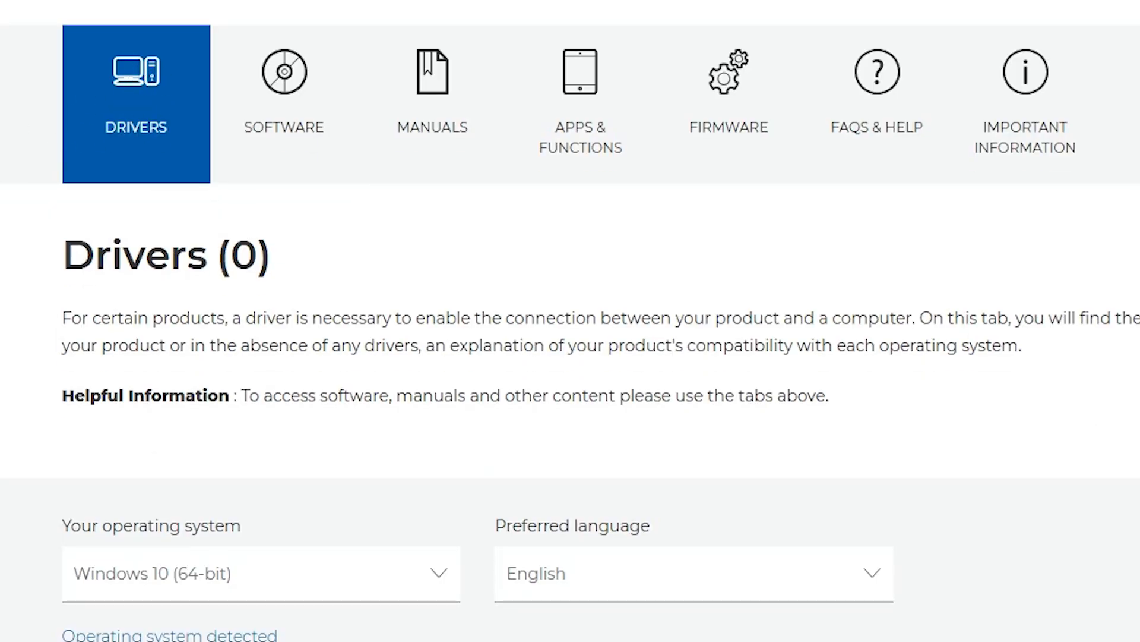
pyautogui.scroll(-2, 137, 76)
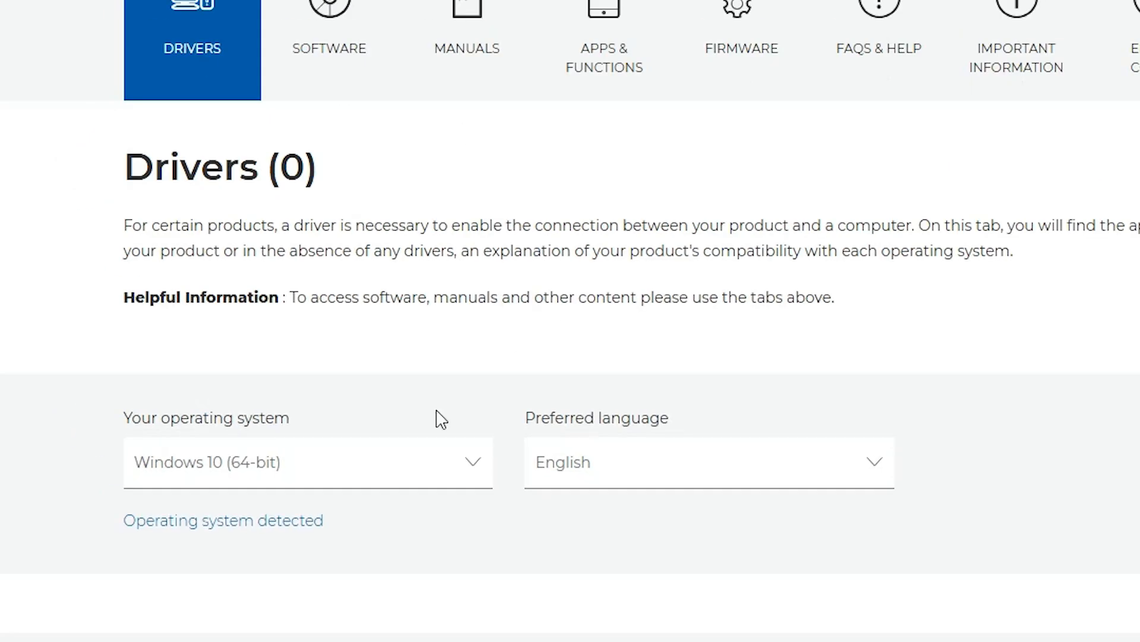
pyautogui.scroll(-2, 293, 354)
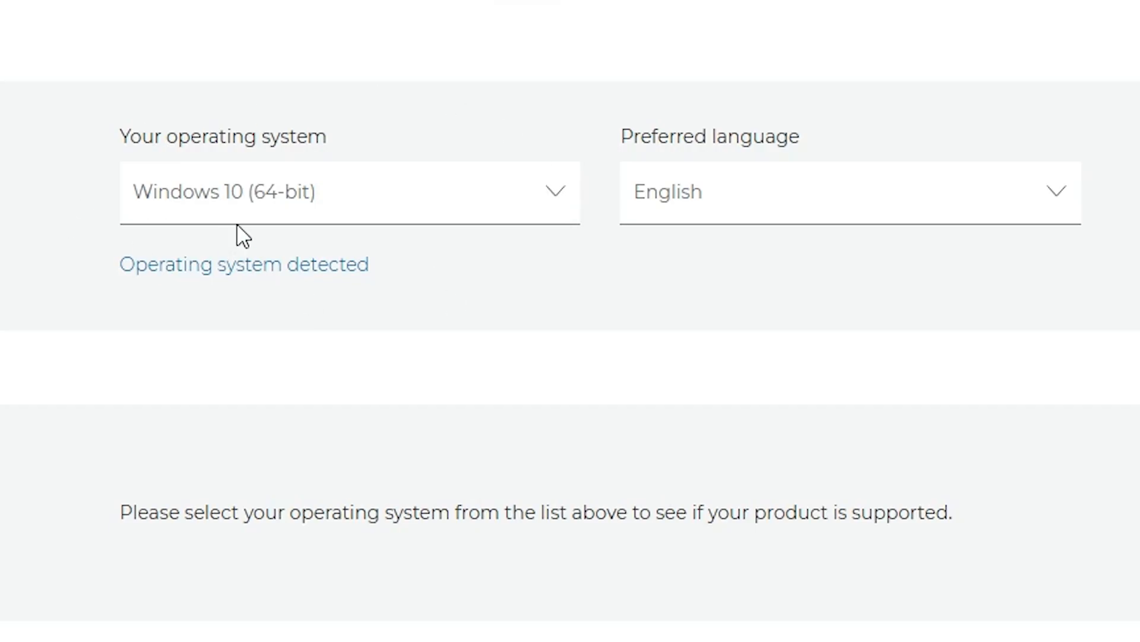
pyautogui.click(479, 201)
pyautogui.scroll(-5, 432, 90)
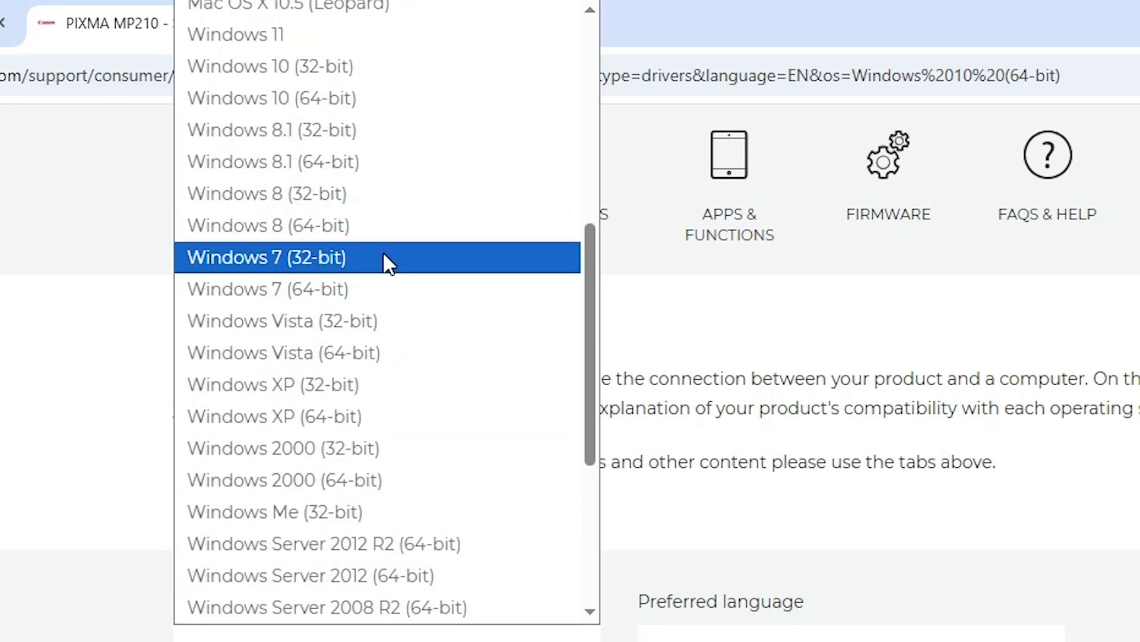
pyautogui.click(366, 289)
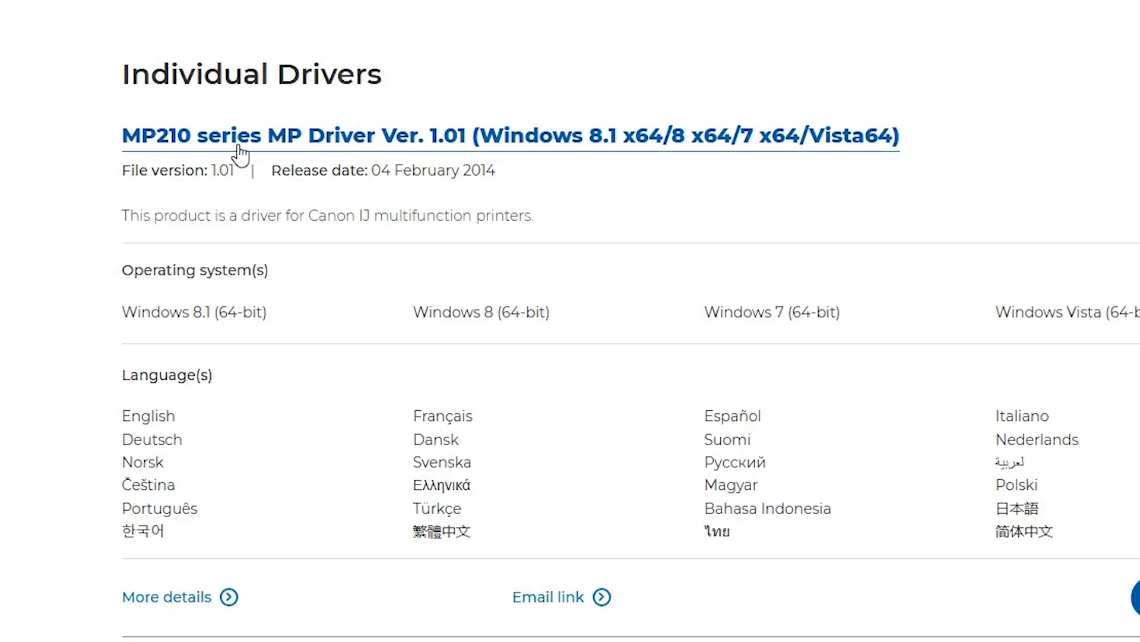
# Step: Download the MP210 series MP Driver Ver. 1.01, accepting the license agreement and dismissing the installation instructions
pyautogui.click(343, 145)
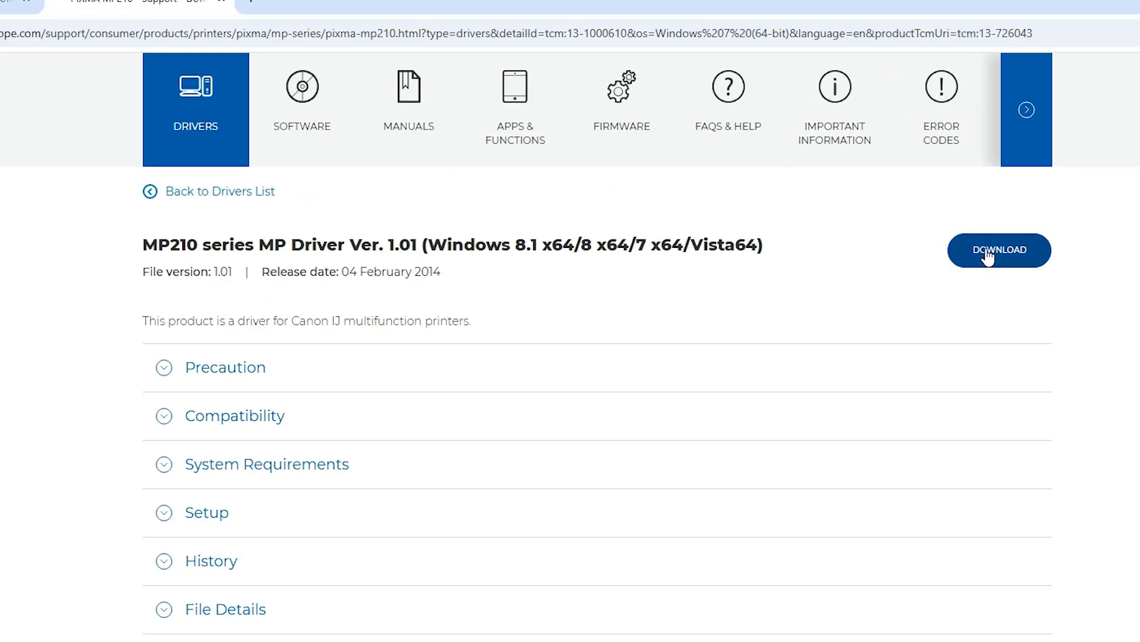
pyautogui.click(987, 253)
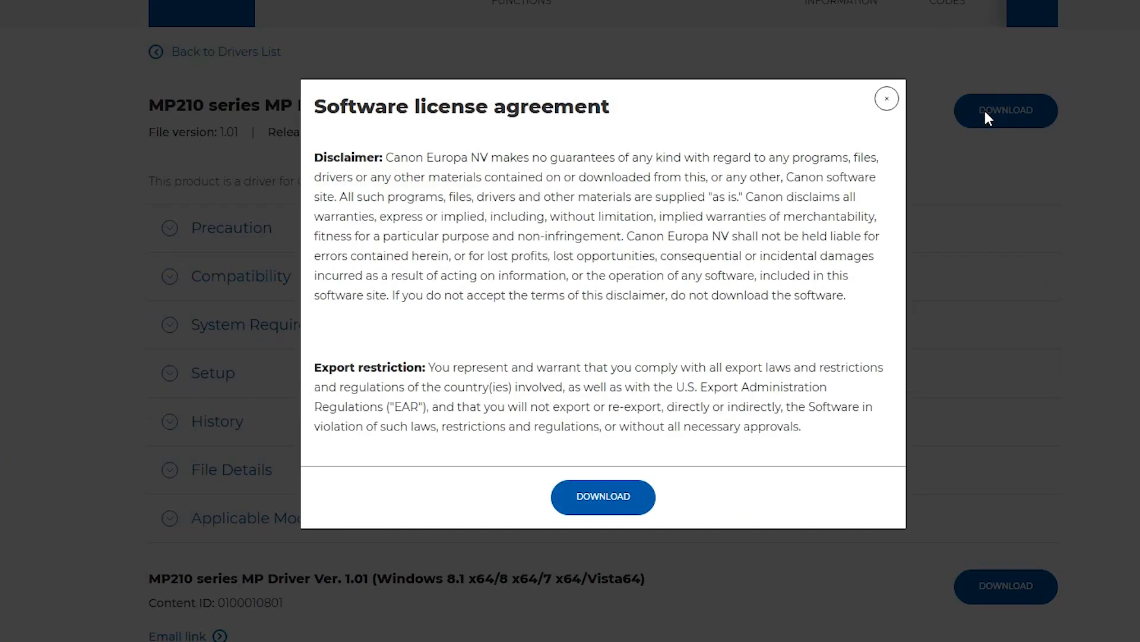
pyautogui.click(631, 494)
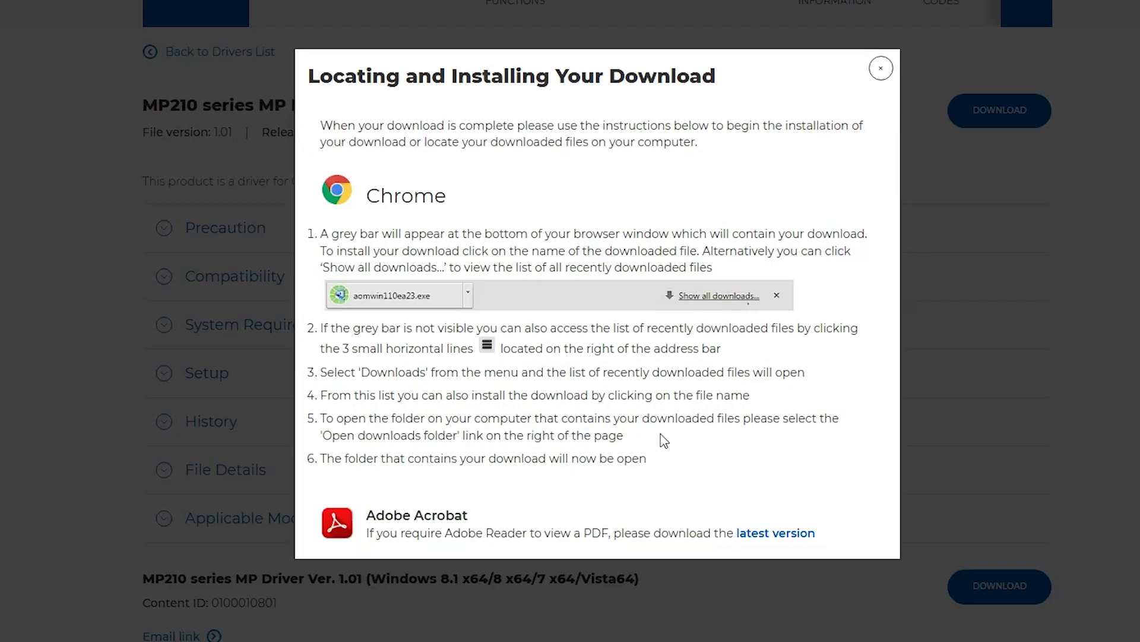
pyautogui.click(881, 68)
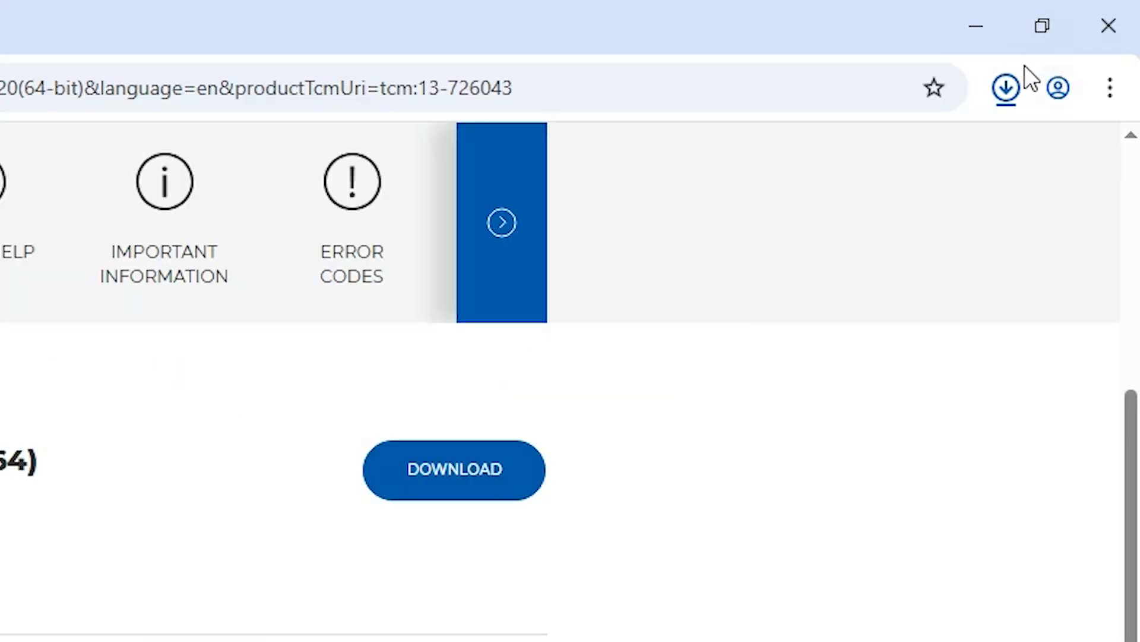
# Step: Show the downloaded mp210swin64101ea24.exe in its folder and minimize the browser
pyautogui.click(1019, 104)
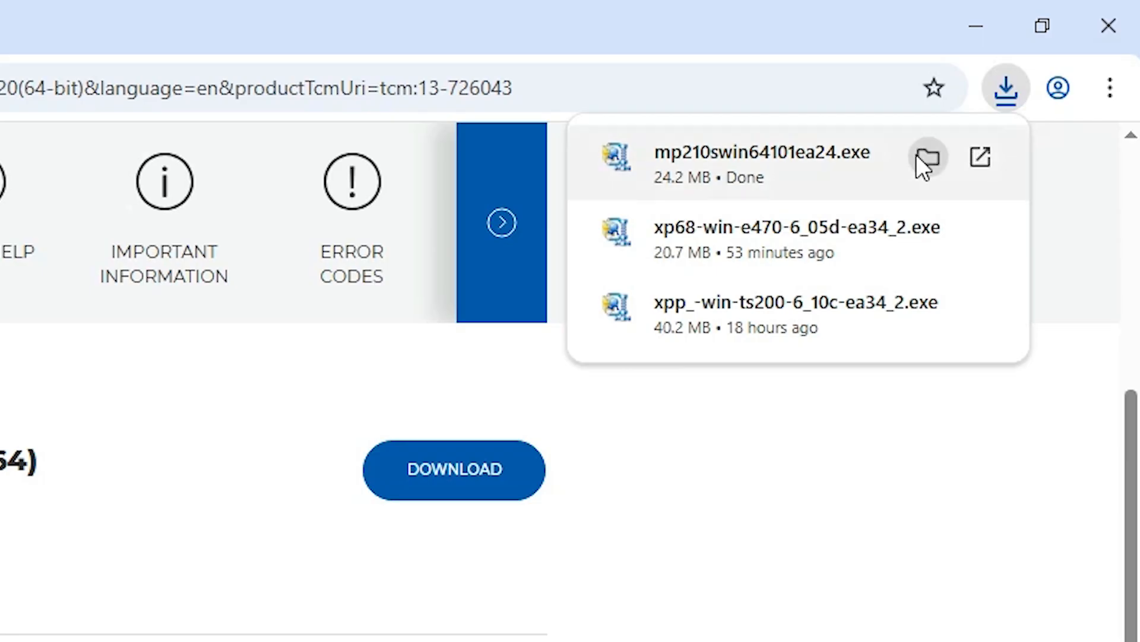
pyautogui.click(918, 155)
pyautogui.click(974, 27)
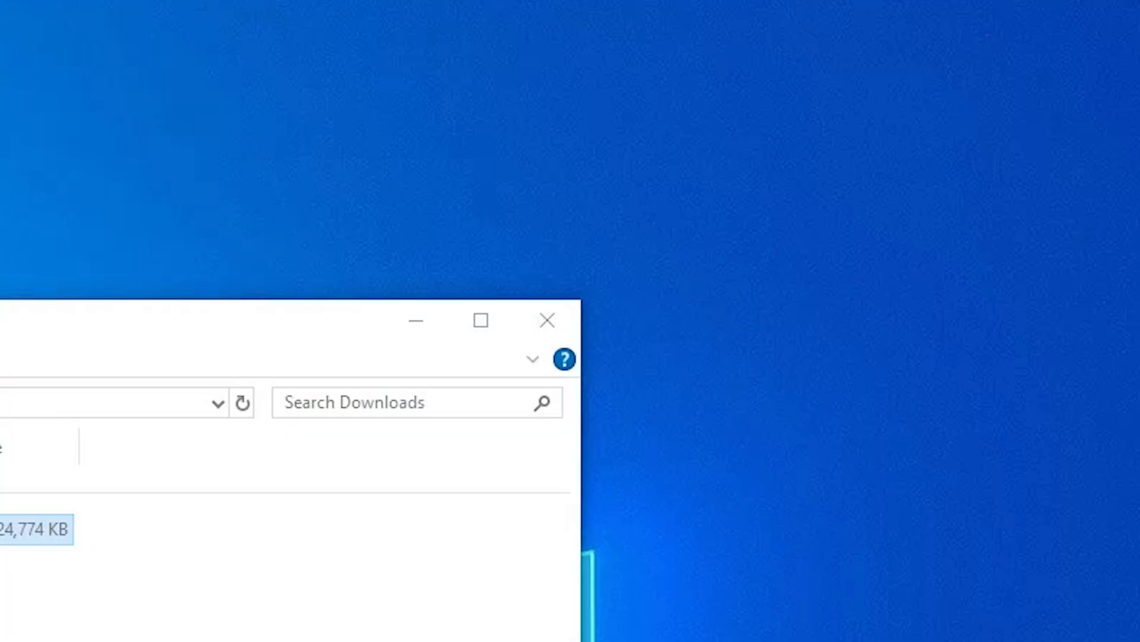
# Step: Move mp210swin64101ea24 from the Downloads folder to an empty spot on the desktop and close the folder window
pyautogui.moveTo(534, 224); pyautogui.dragTo(249, 389)
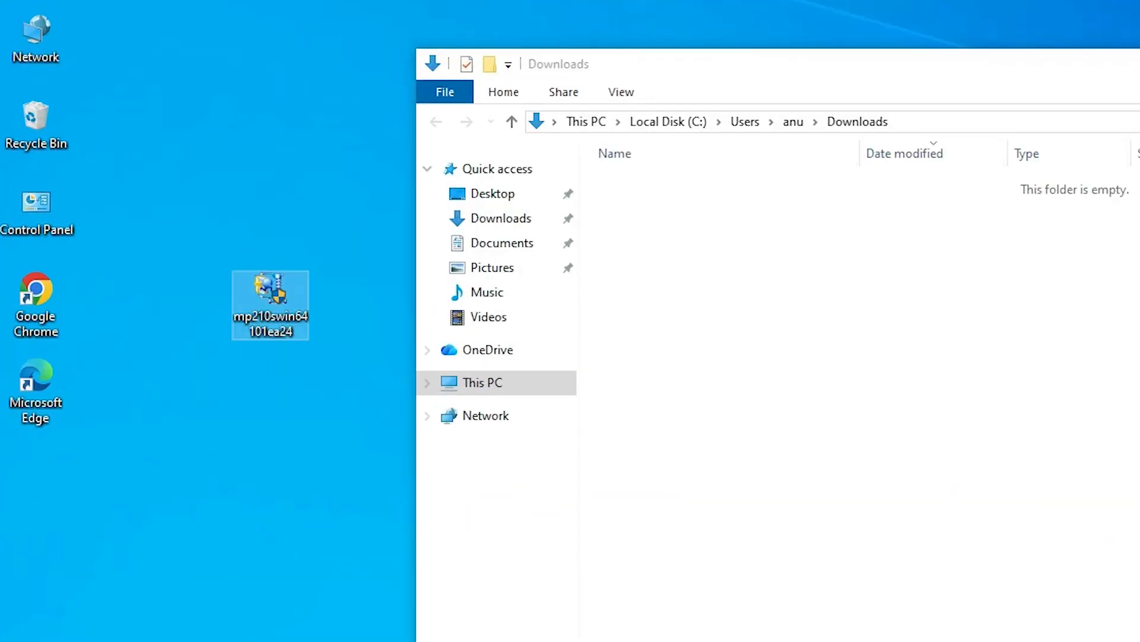
pyautogui.click(1087, 121)
pyautogui.moveTo(244, 310); pyautogui.dragTo(231, 373)
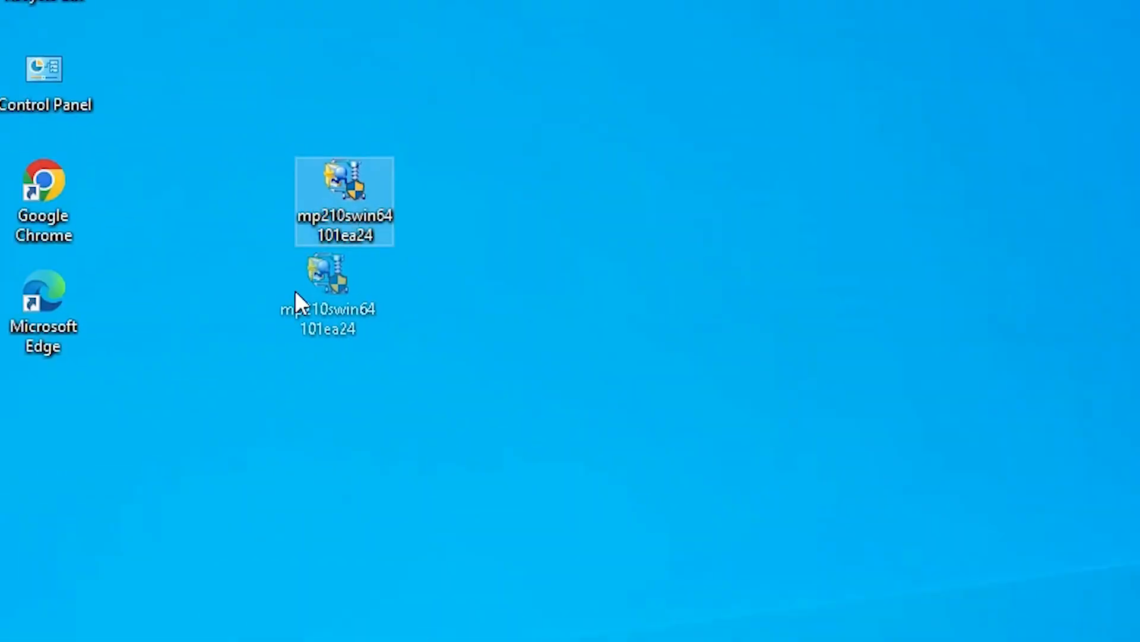
pyautogui.moveTo(295, 290); pyautogui.dragTo(295, 291)
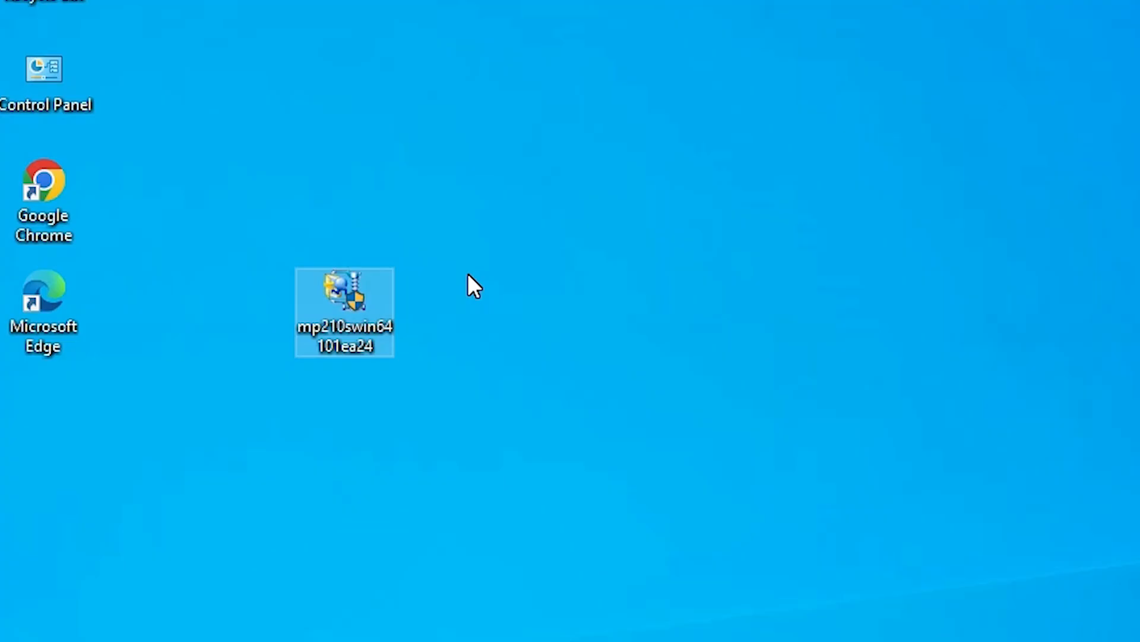
pyautogui.moveTo(529, 208); pyautogui.dragTo(222, 471)
# Step: Extract the driver file into its own mp210swin64101ea24 folder with WinRAR and place that folder beside the file
pyautogui.rightClick(325, 333)
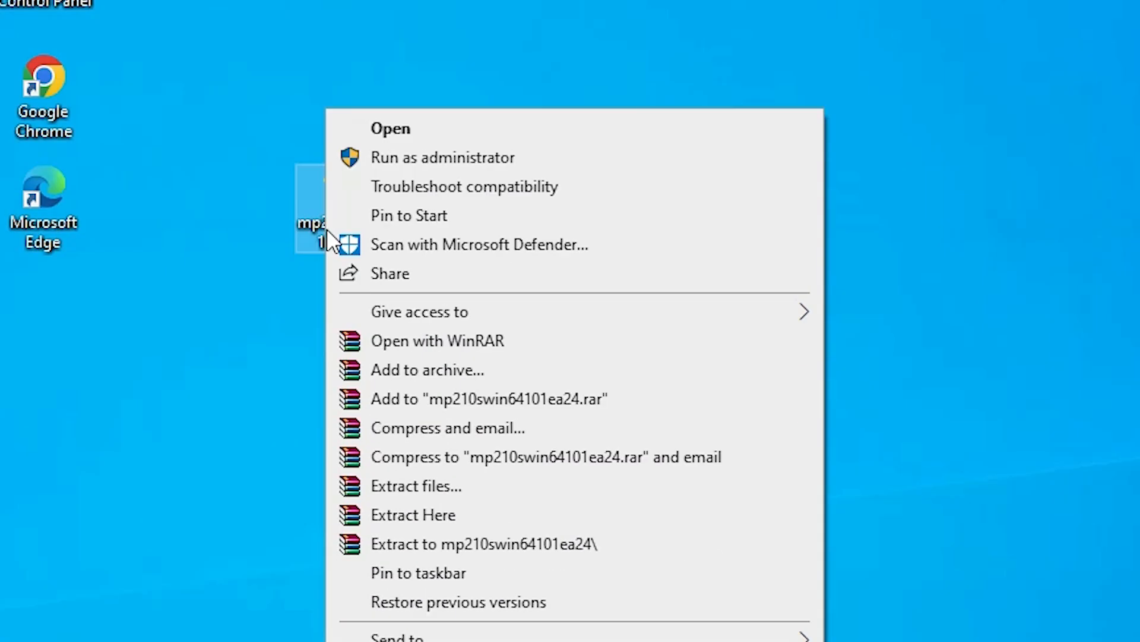
pyautogui.click(419, 383)
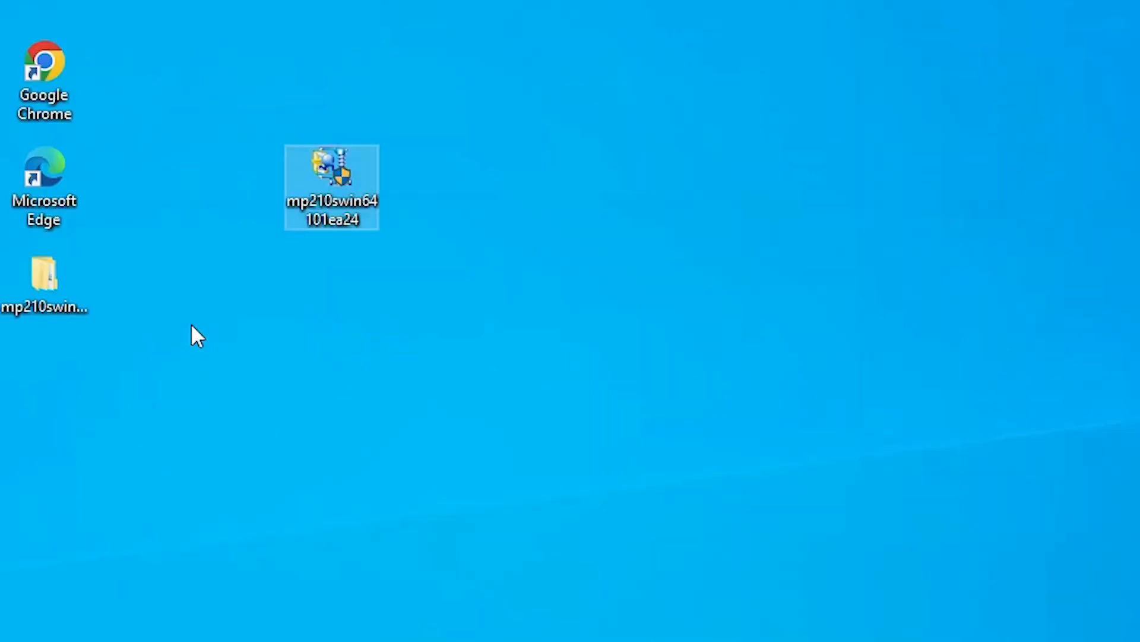
pyautogui.click(24, 309)
pyautogui.moveTo(19, 306); pyautogui.dragTo(217, 321)
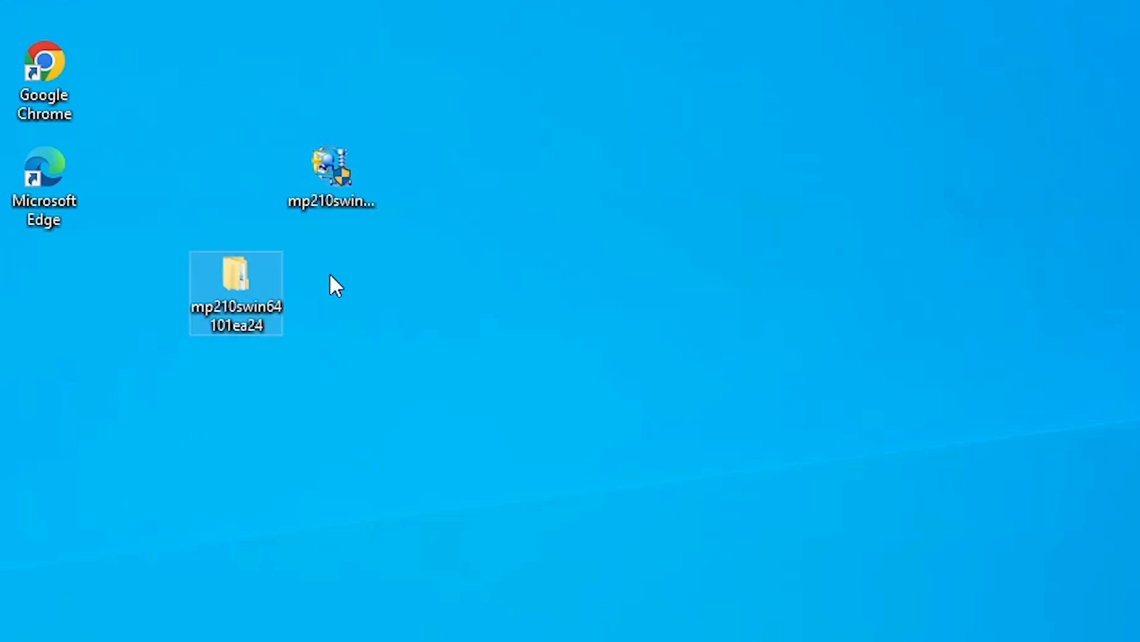
# Step: Examine the contents of the Driver folder inside the extracted mp210swin64101ea24 folder, closing the window when done
pyautogui.doubleClick(245, 305)
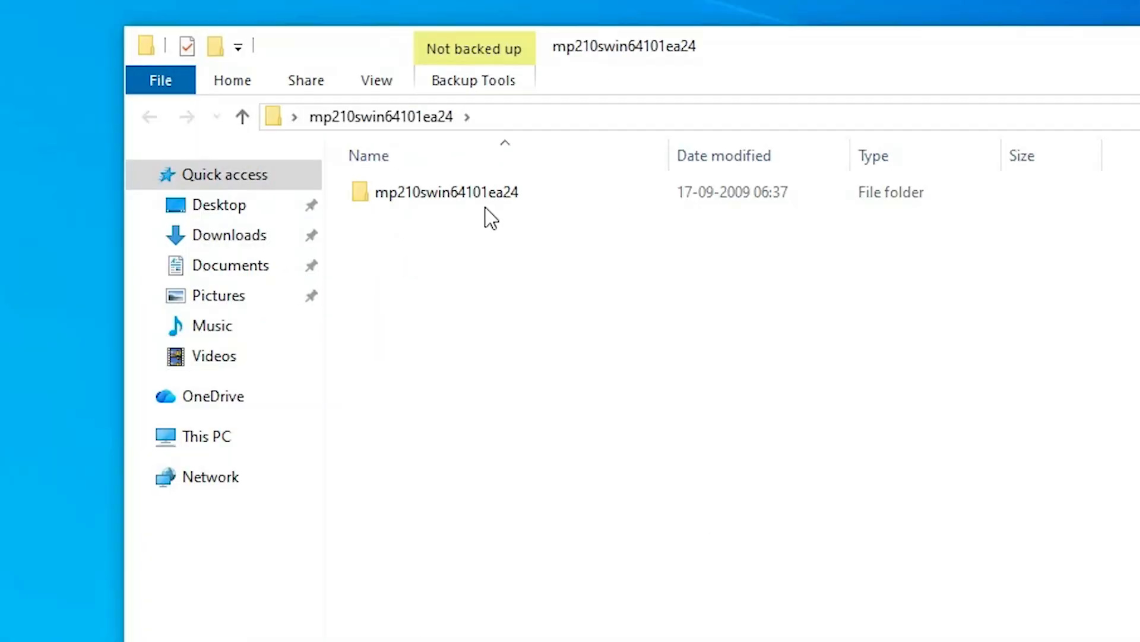
pyautogui.doubleClick(485, 199)
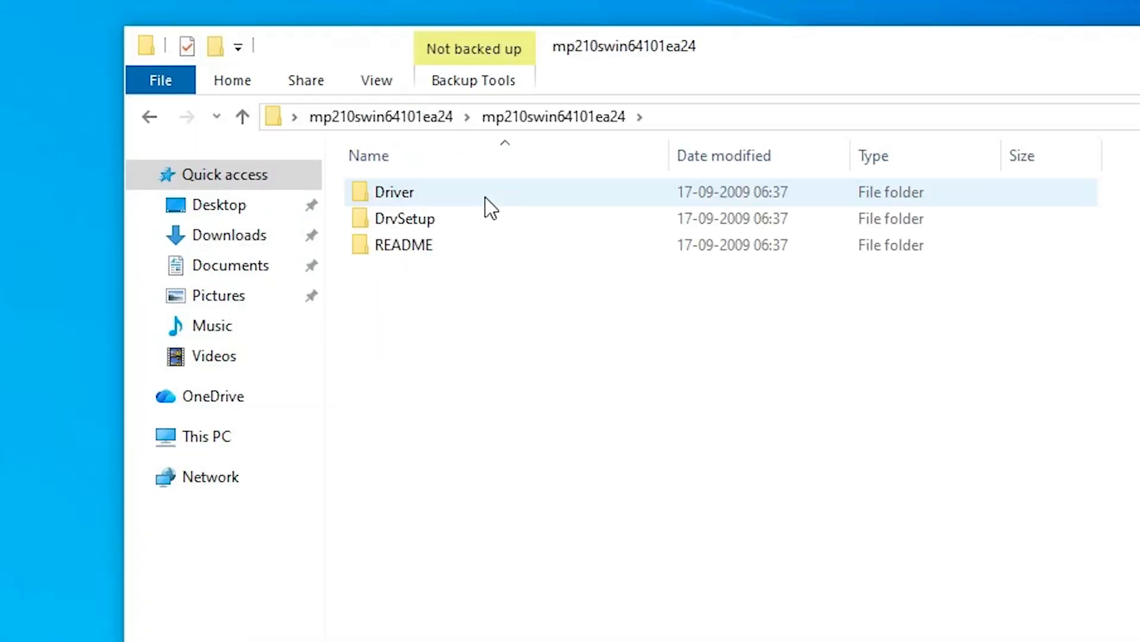
pyautogui.doubleClick(421, 195)
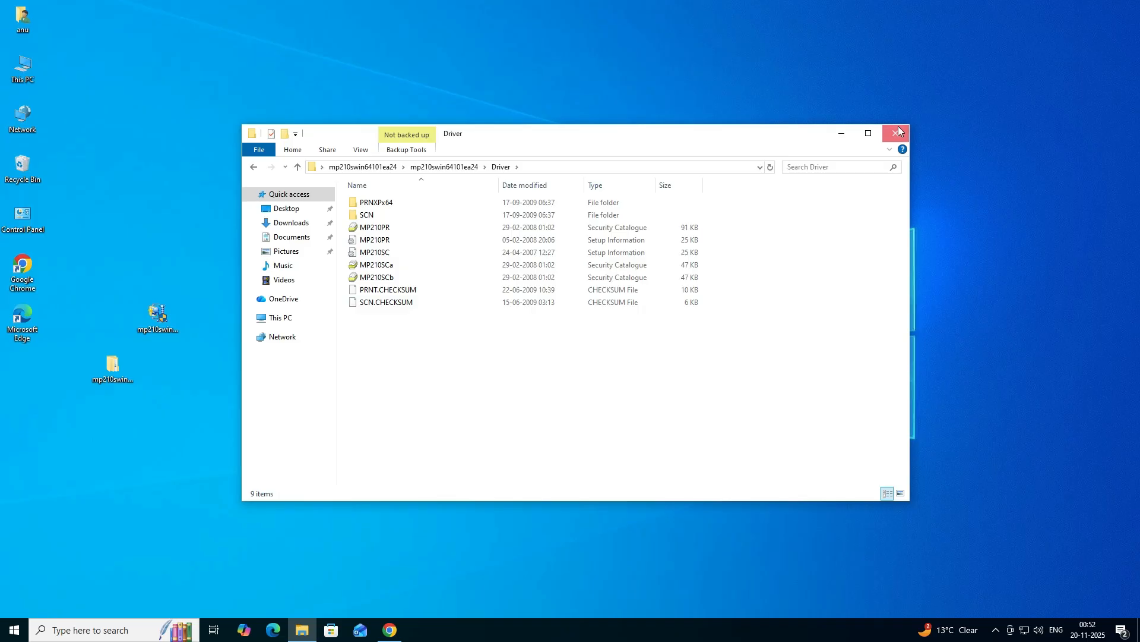
pyautogui.click(899, 131)
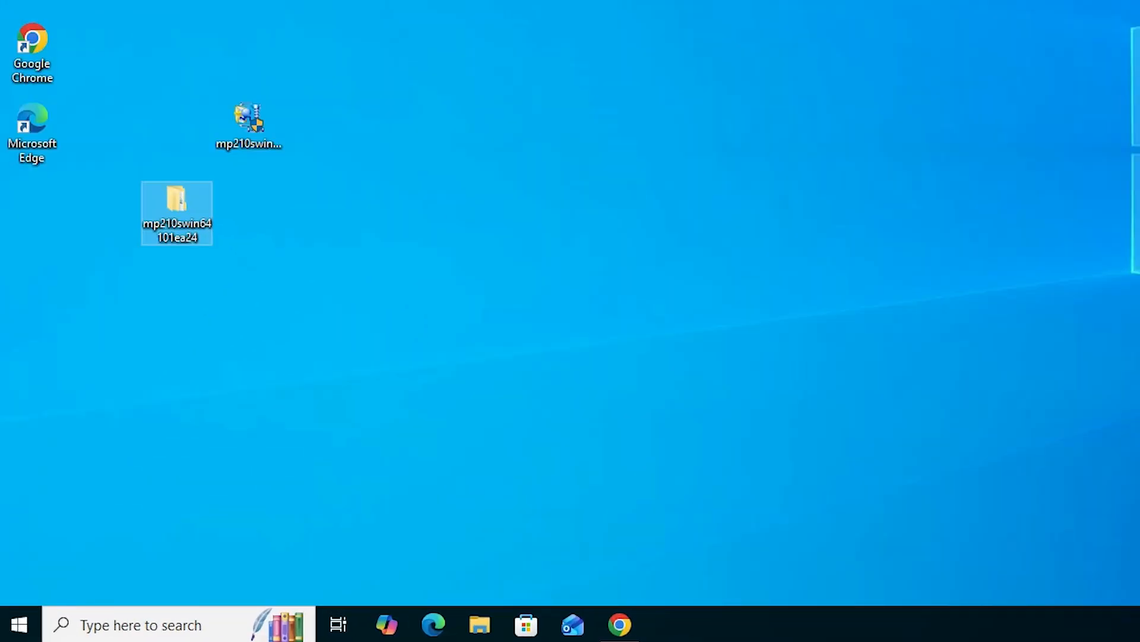
# Step: Open the Printers & scanners settings and start adding a printer or scanner
pyautogui.click(15, 633)
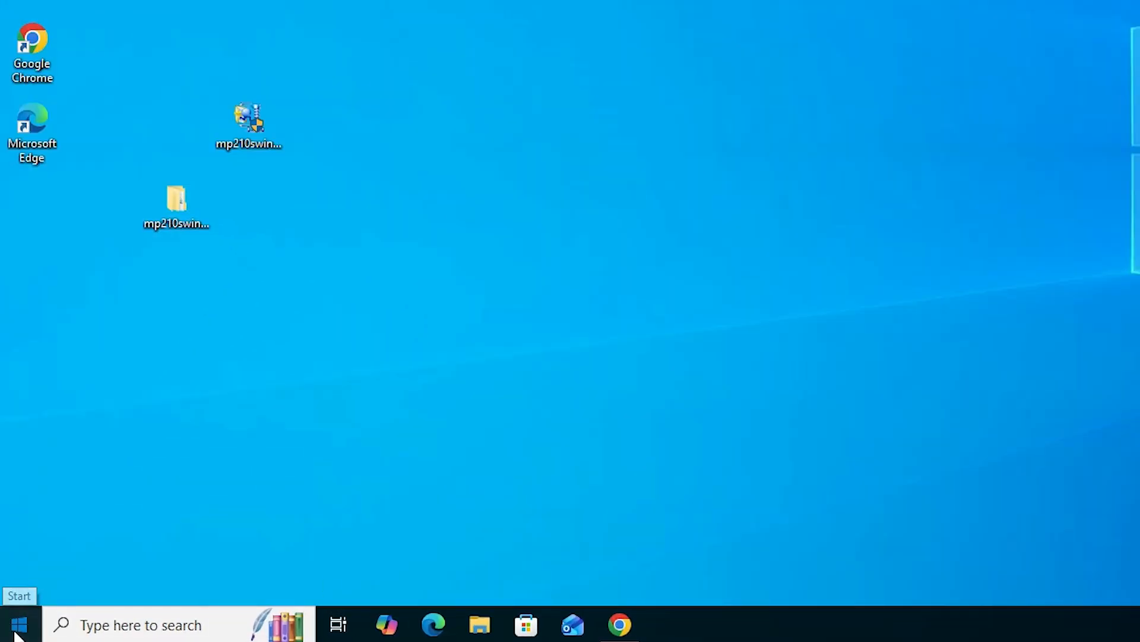
pyautogui.write('pr')
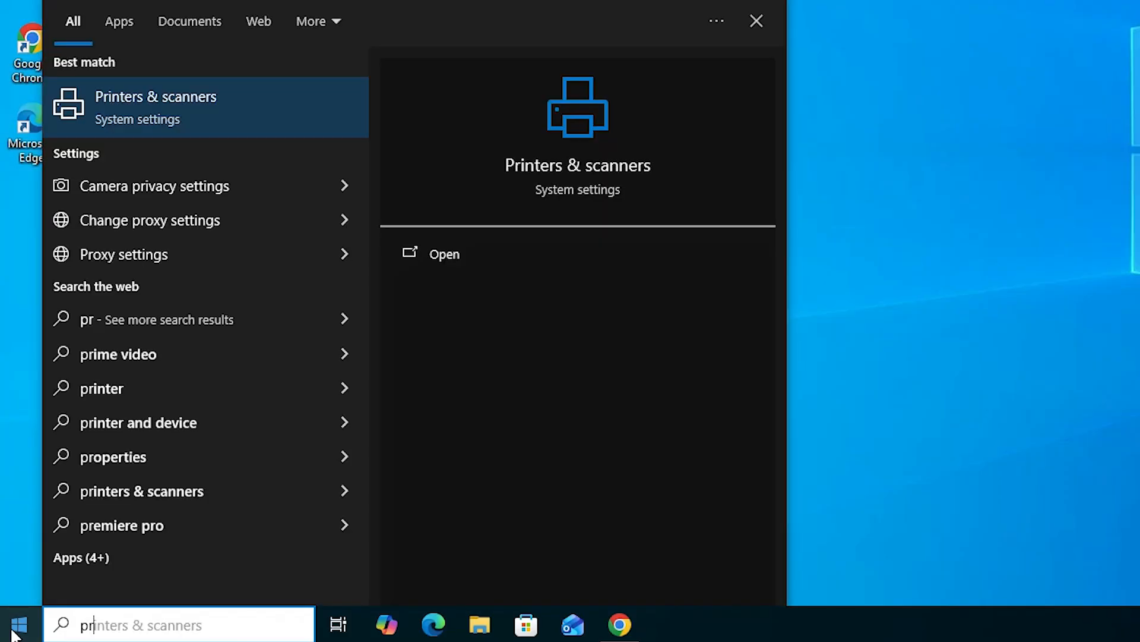
pyautogui.click(147, 120)
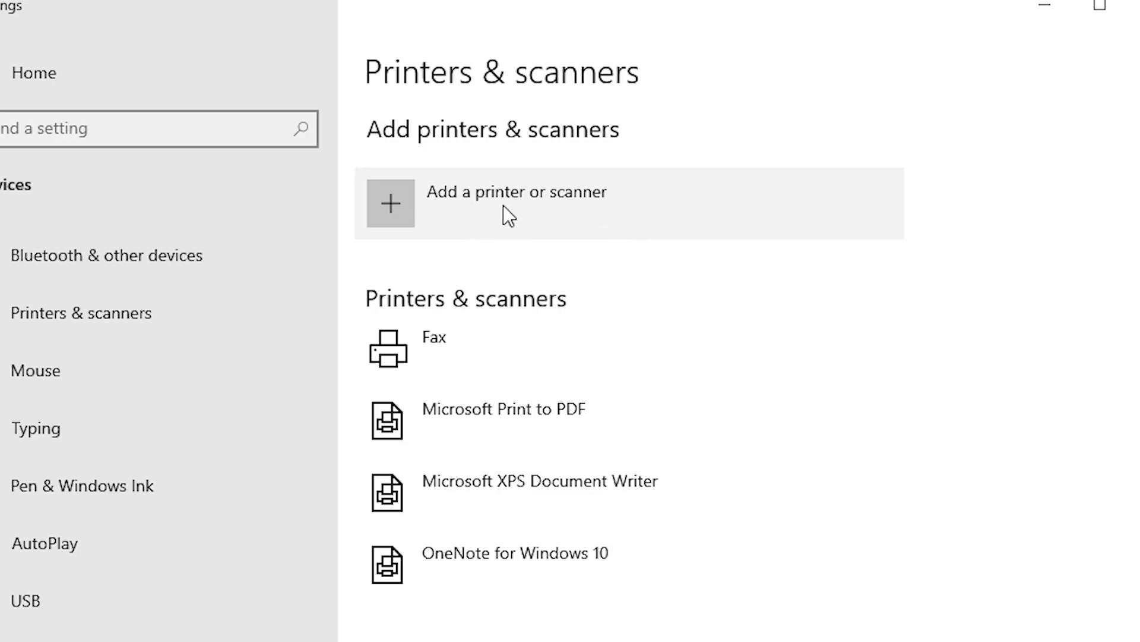
pyautogui.click(592, 202)
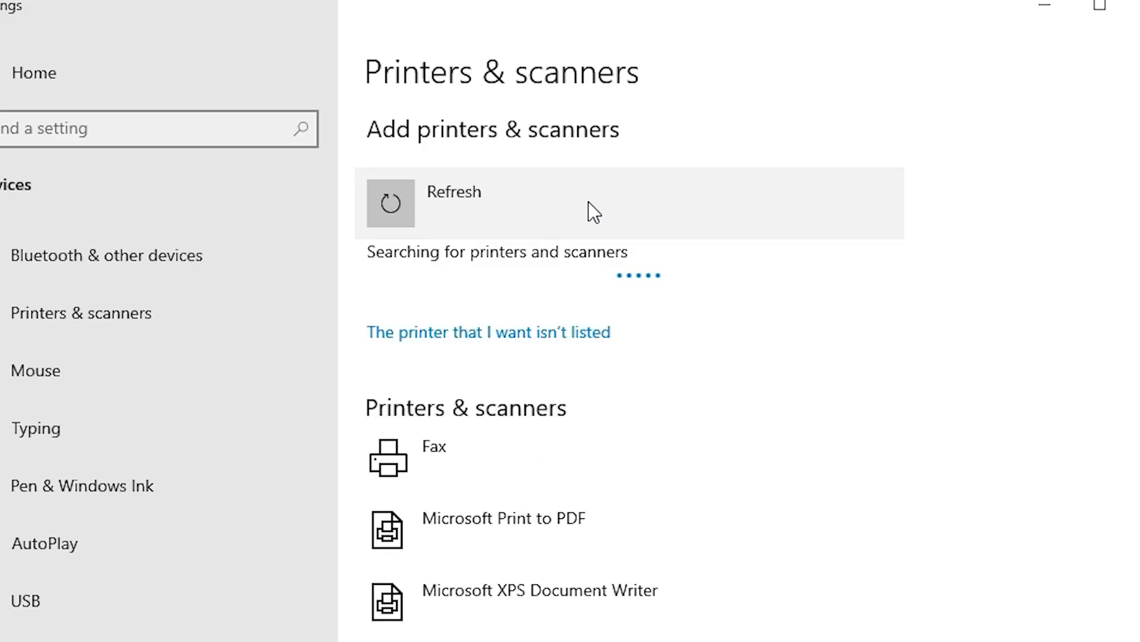
# Step: Choose to add a local printer with manual settings on the existing port USB_001 (Local Port)
pyautogui.click(493, 332)
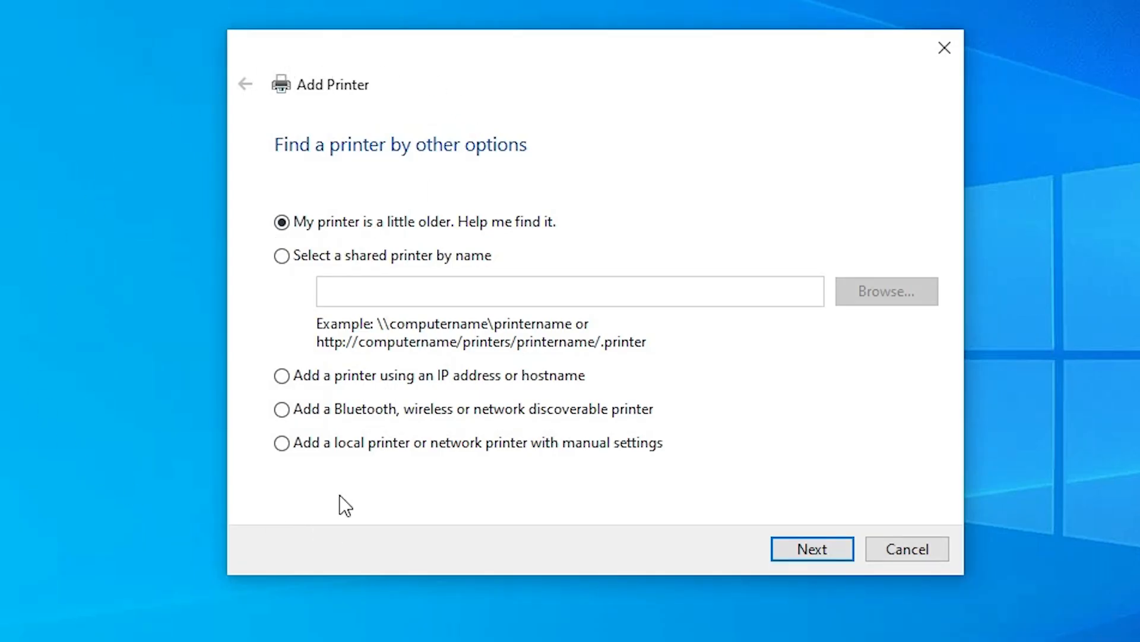
pyautogui.click(365, 448)
pyautogui.click(838, 544)
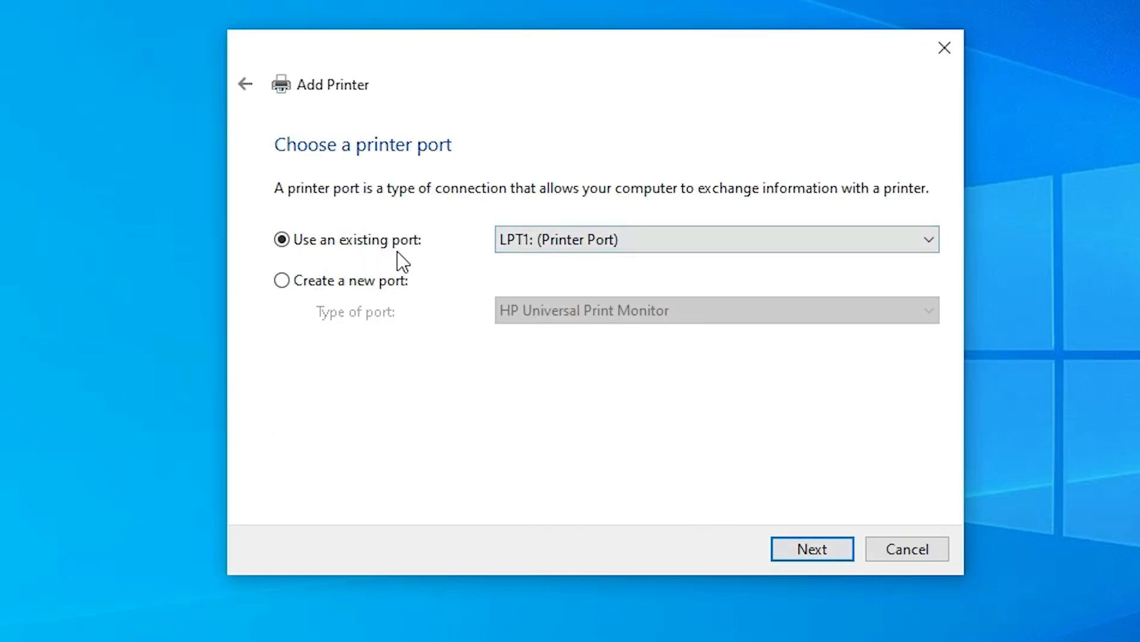
pyautogui.click(605, 237)
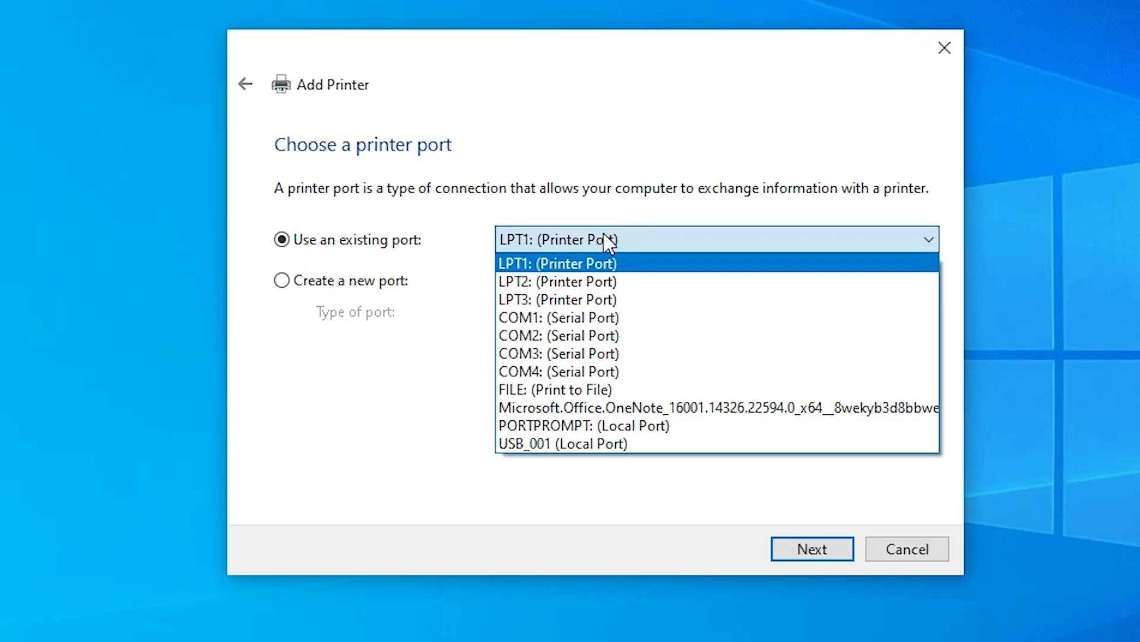
pyautogui.click(547, 446)
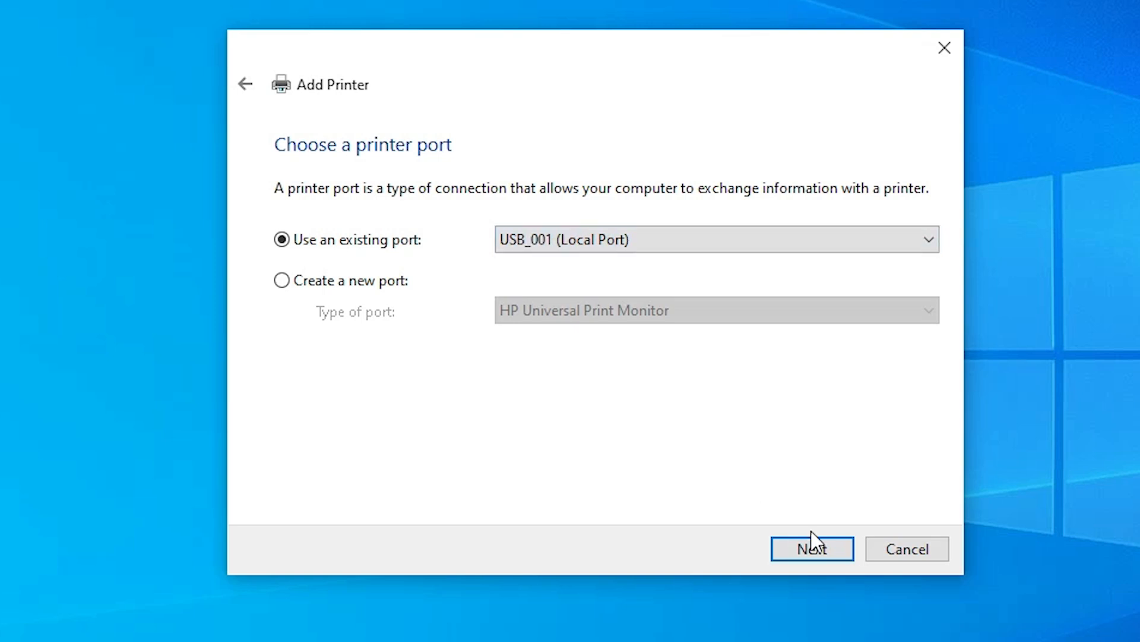
pyautogui.click(823, 550)
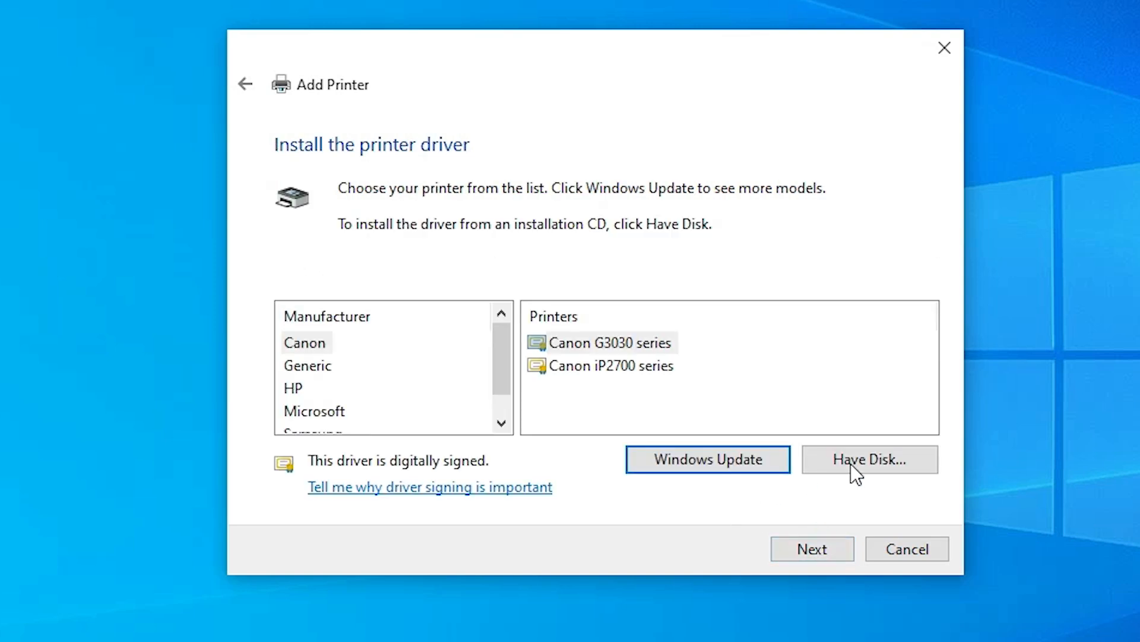
# Step: Choose to install the driver from disk and browse to the Driver folder inside the desktop's mp210swin64101ea24 folder
pyautogui.click(871, 461)
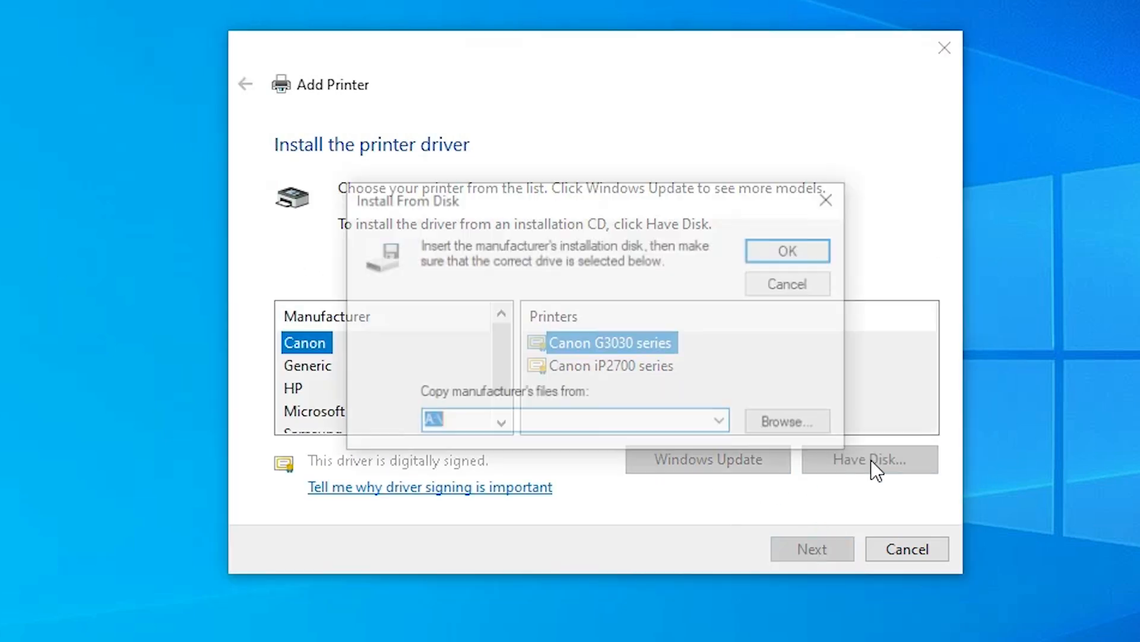
pyautogui.click(805, 414)
pyautogui.click(672, 272)
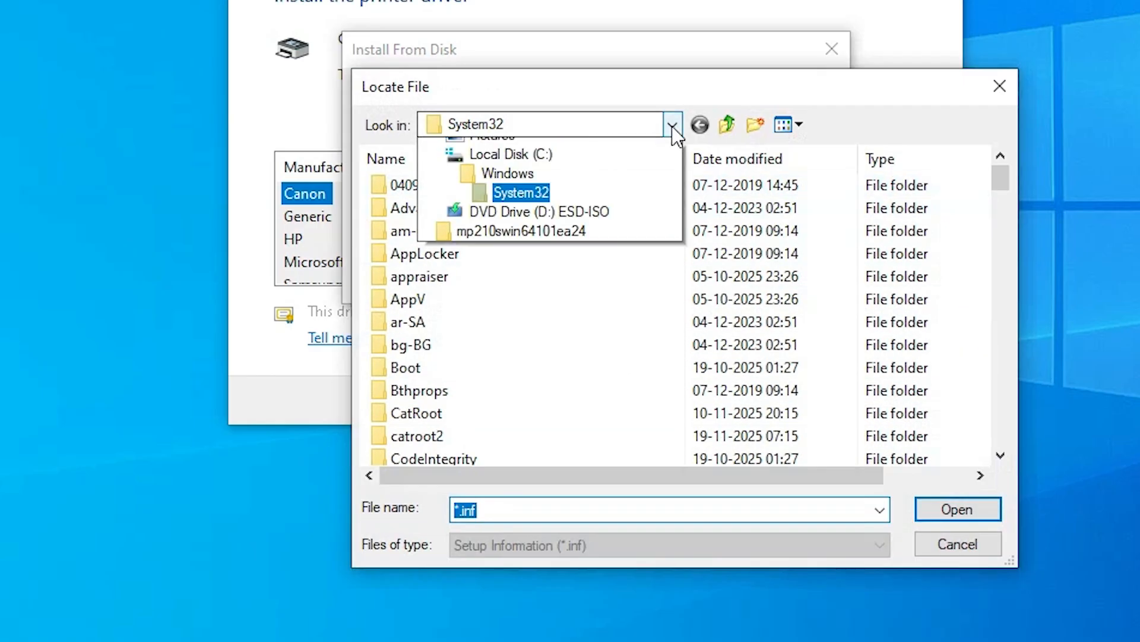
pyautogui.click(493, 169)
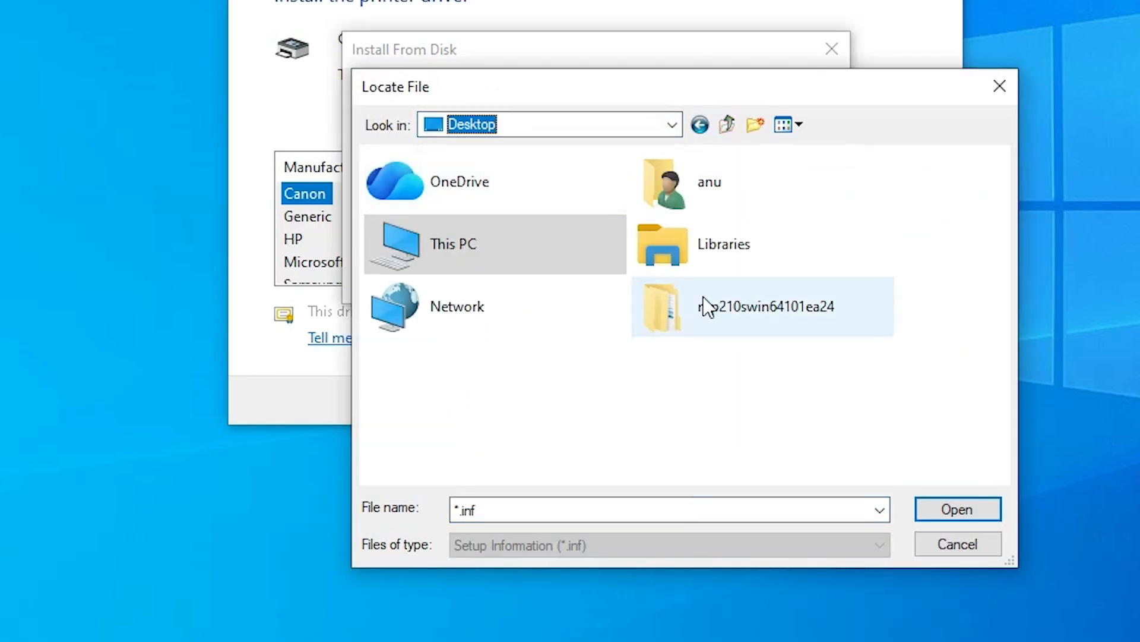
pyautogui.click(664, 312)
pyautogui.doubleClick(710, 312)
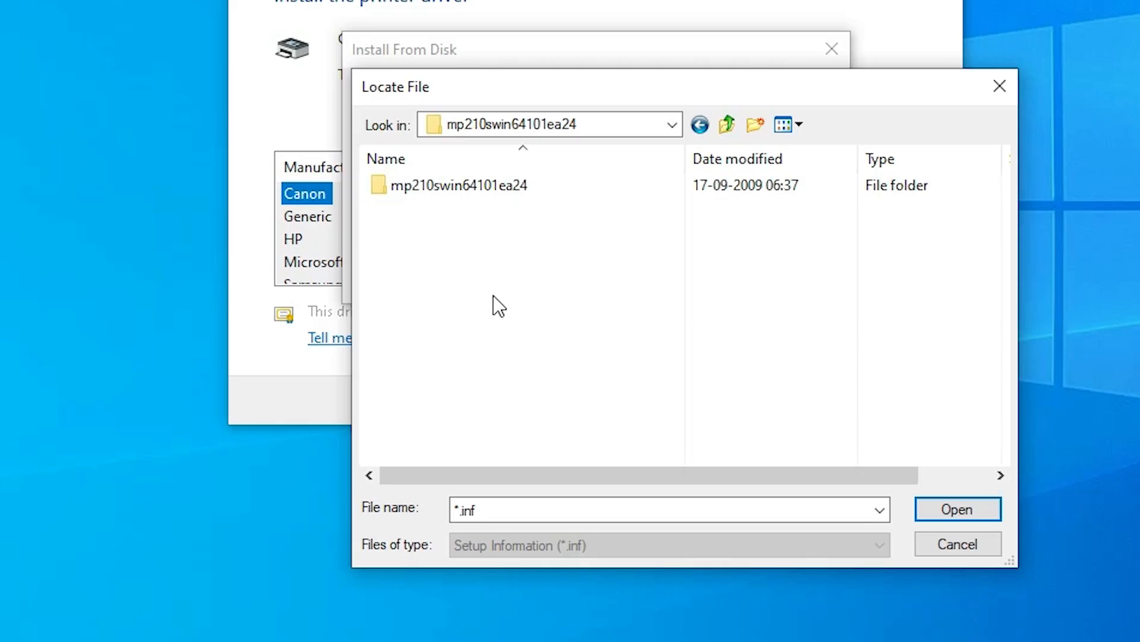
pyautogui.doubleClick(465, 186)
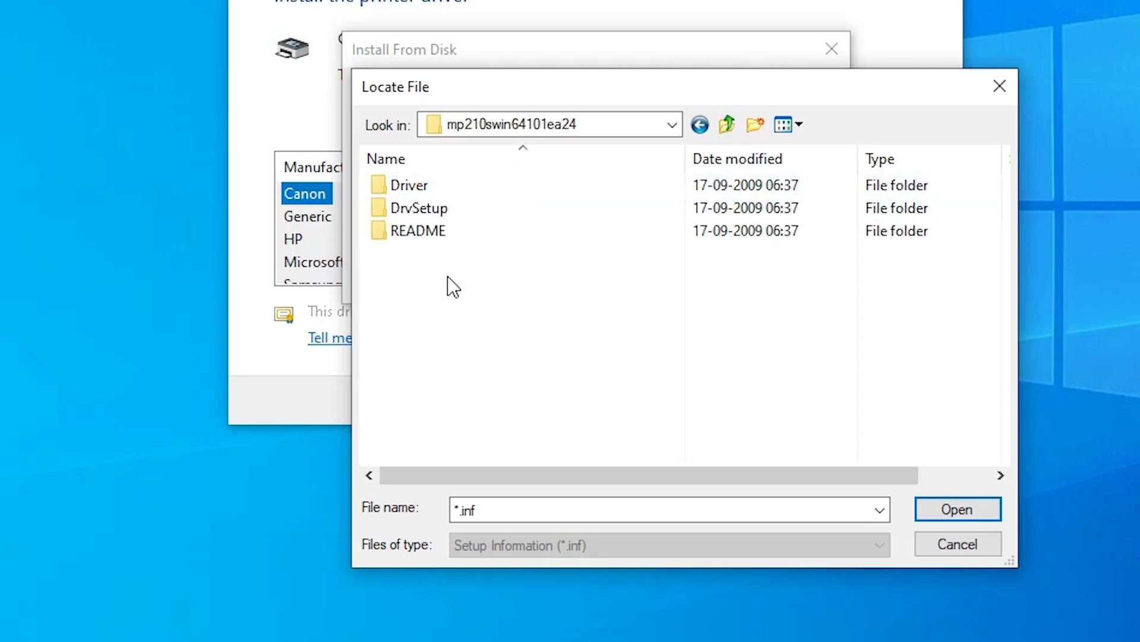
pyautogui.doubleClick(408, 186)
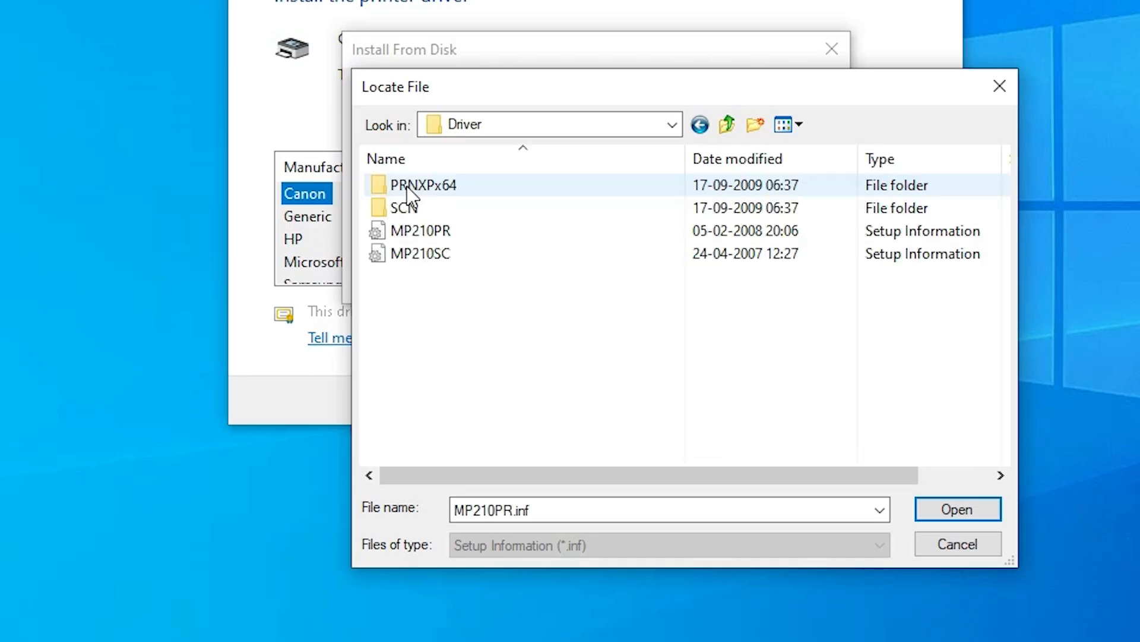
# Step: Pick the MP210PR setup information file as the driver source and load it into the printer list
pyautogui.click(446, 250)
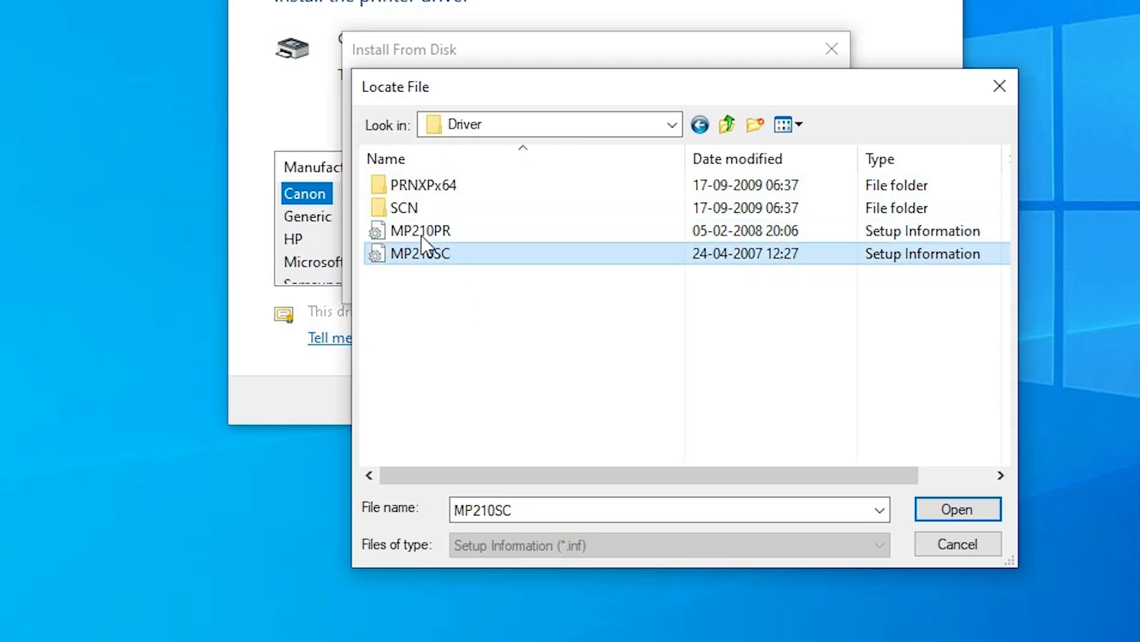
pyautogui.click(423, 234)
pyautogui.click(397, 233)
pyautogui.click(975, 501)
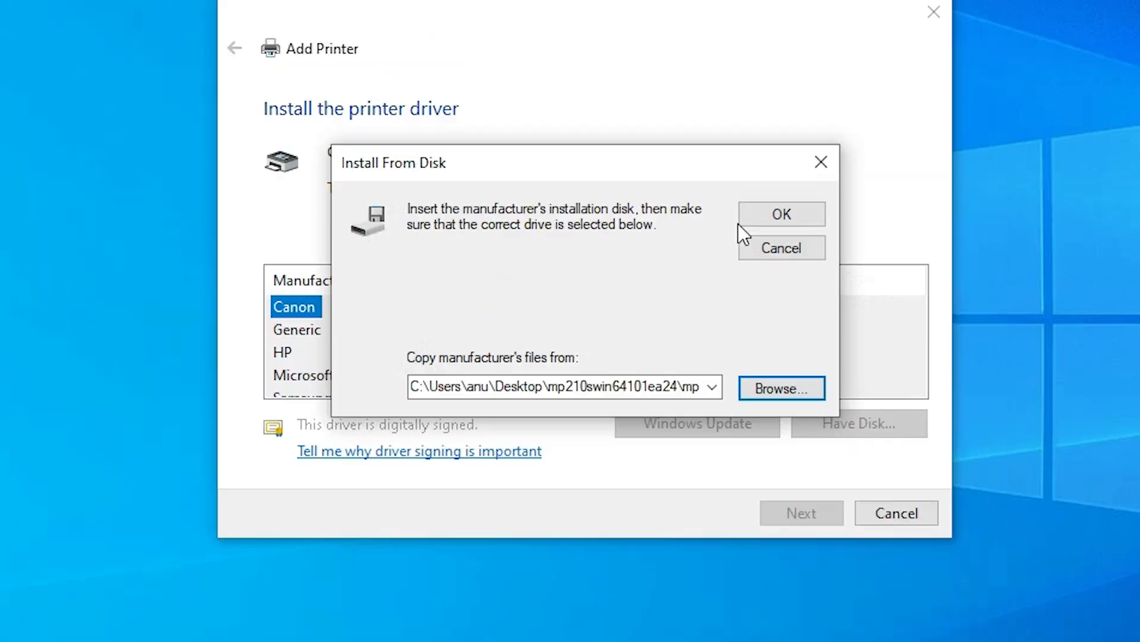
pyautogui.click(747, 218)
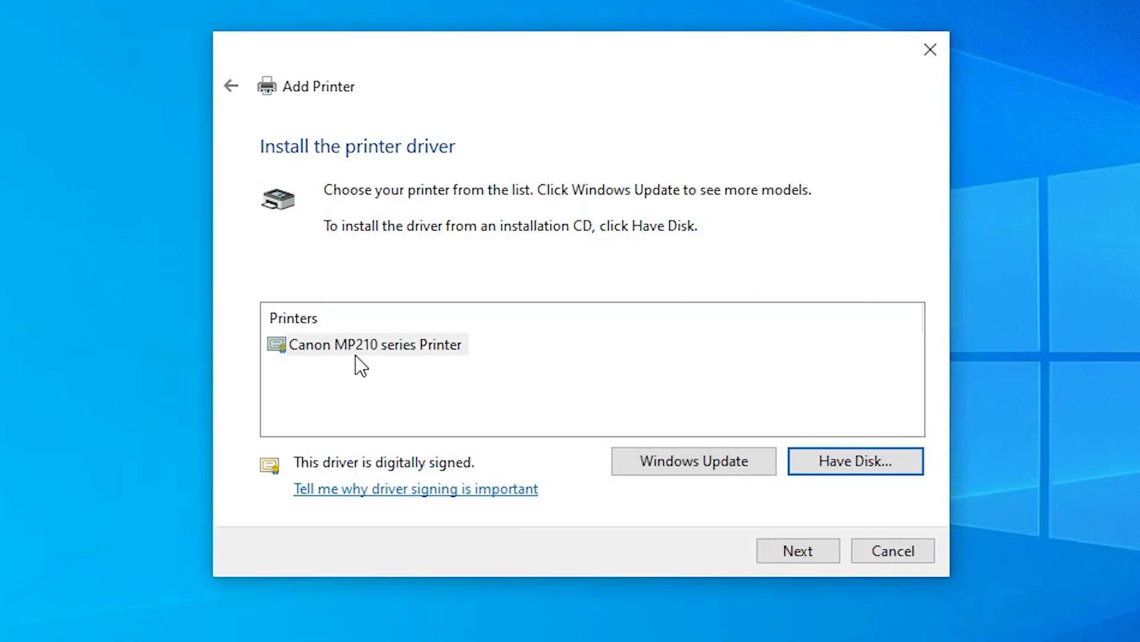
# Step: Select the Canon MP210 series Printer driver and install it with the printer name Canon MP210
pyautogui.click(432, 352)
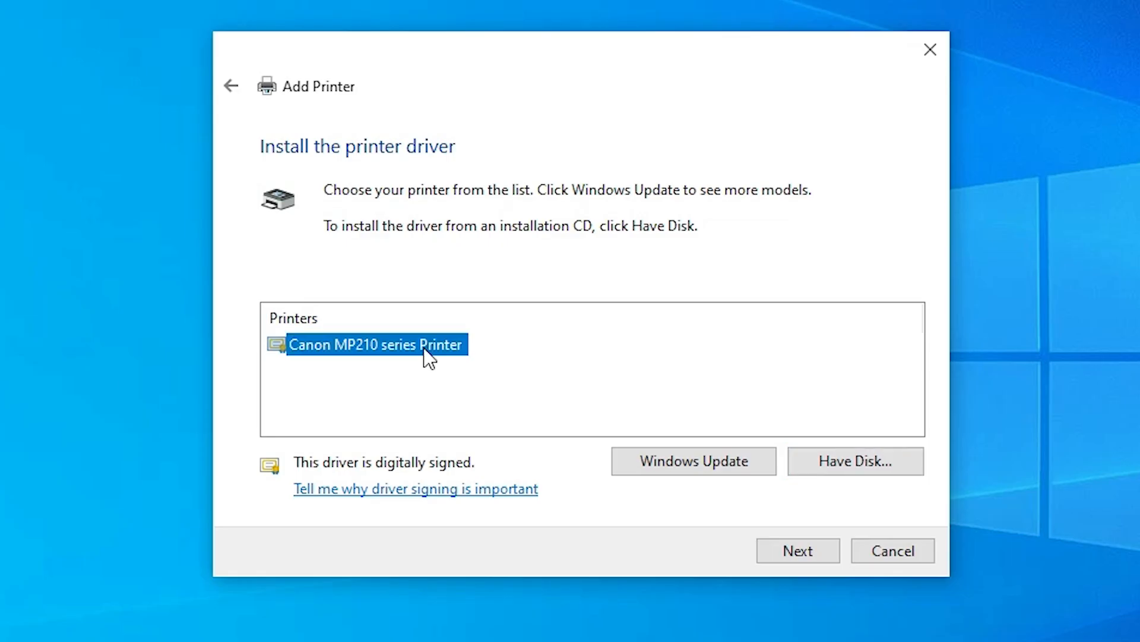
pyautogui.click(797, 549)
pyautogui.click(537, 193)
pyautogui.moveTo(504, 193); pyautogui.dragTo(589, 193)
pyautogui.press('BackSpace')
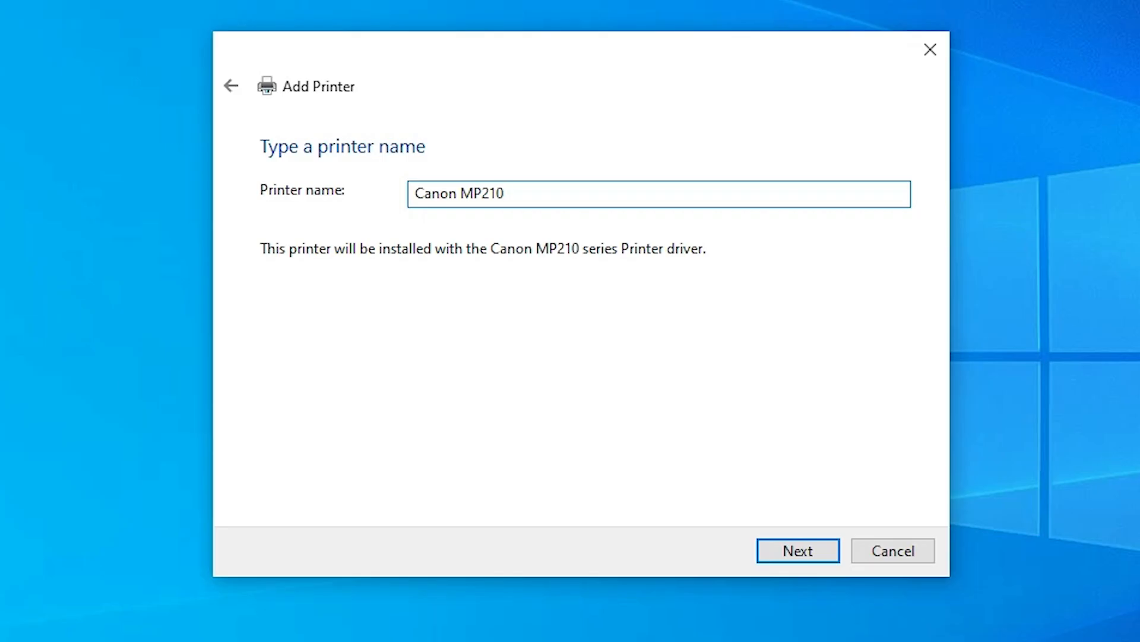
pyautogui.click(819, 545)
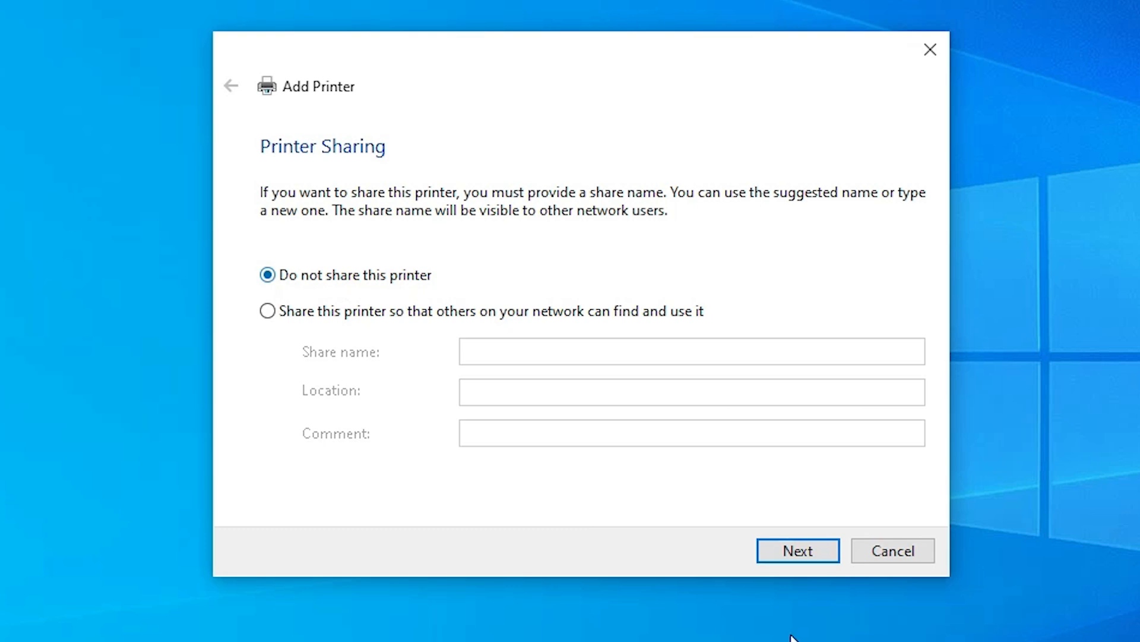
# Step: Leave the printer unshared and finish adding it without printing a test page
pyautogui.click(823, 559)
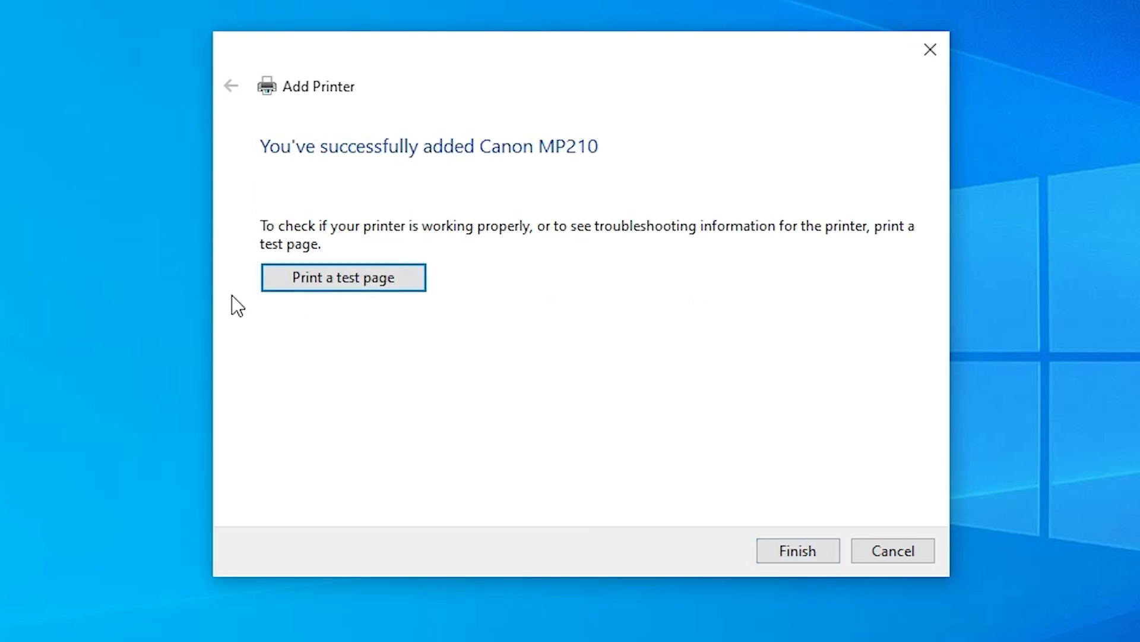
pyautogui.click(822, 555)
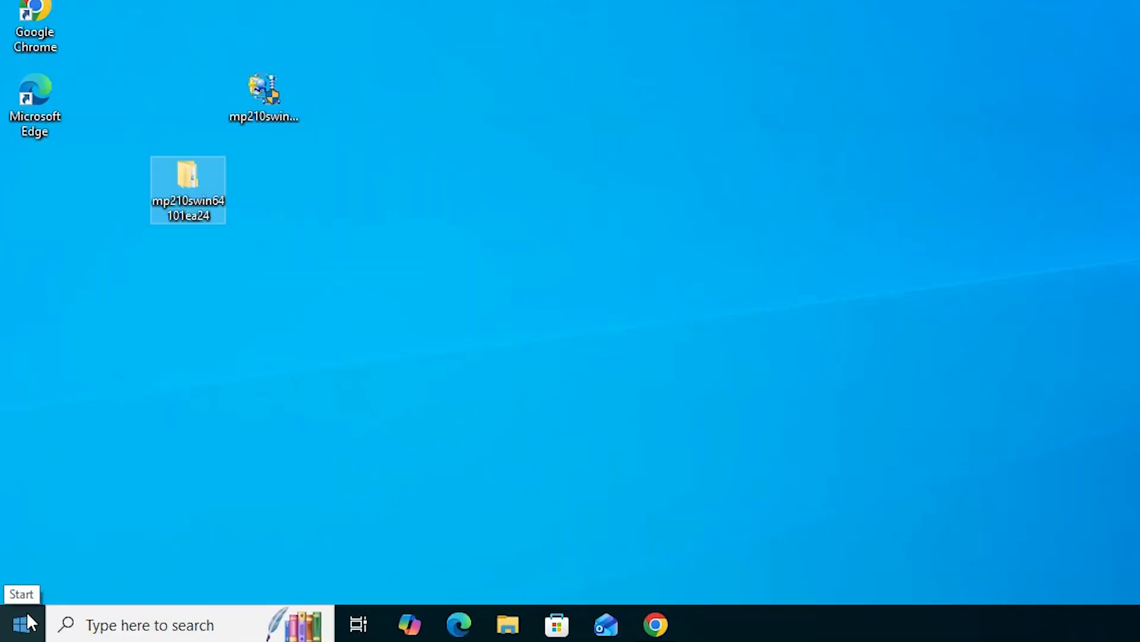
# Step: Check the installed devices in the Printers & scanners settings for the added printer, closing the window when done
pyautogui.click(28, 615)
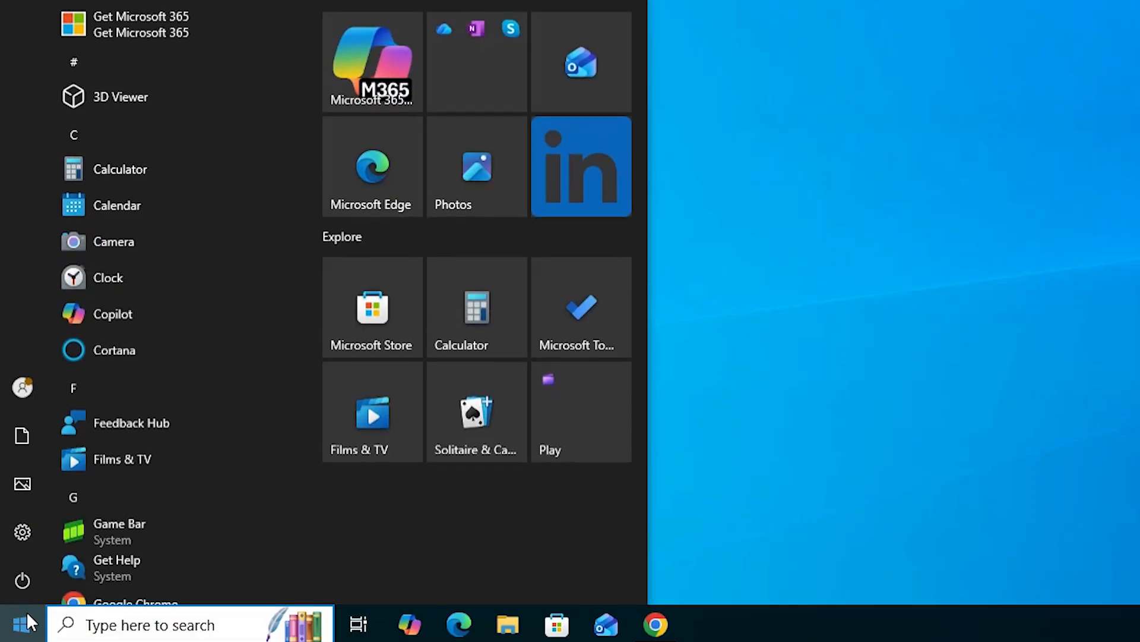
pyautogui.write('pr')
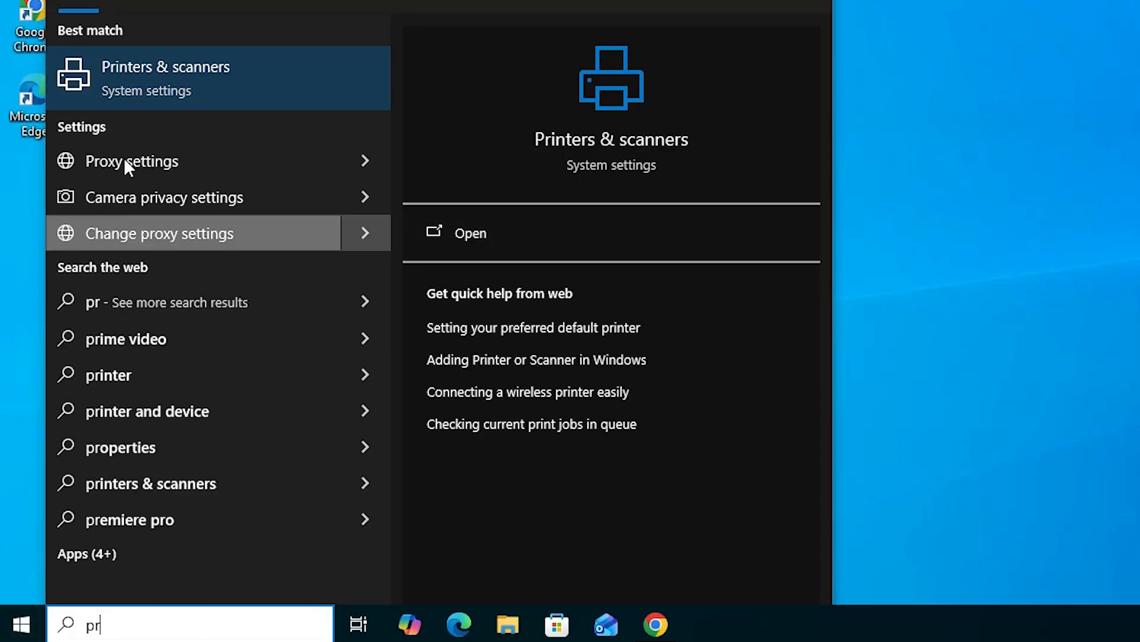
pyautogui.click(163, 98)
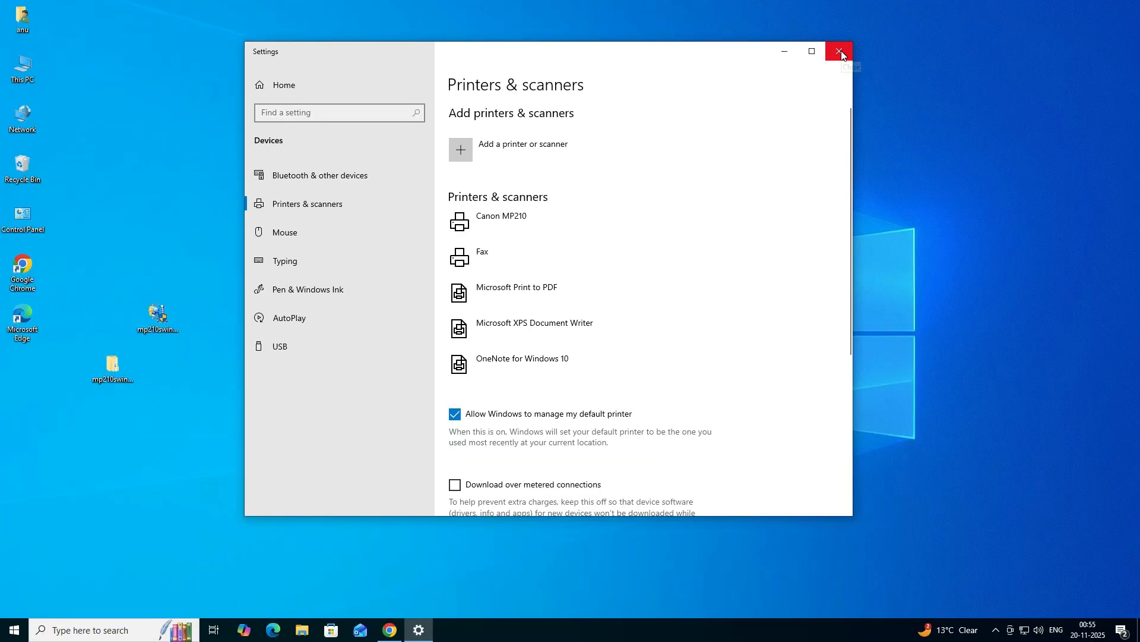
pyautogui.click(840, 51)
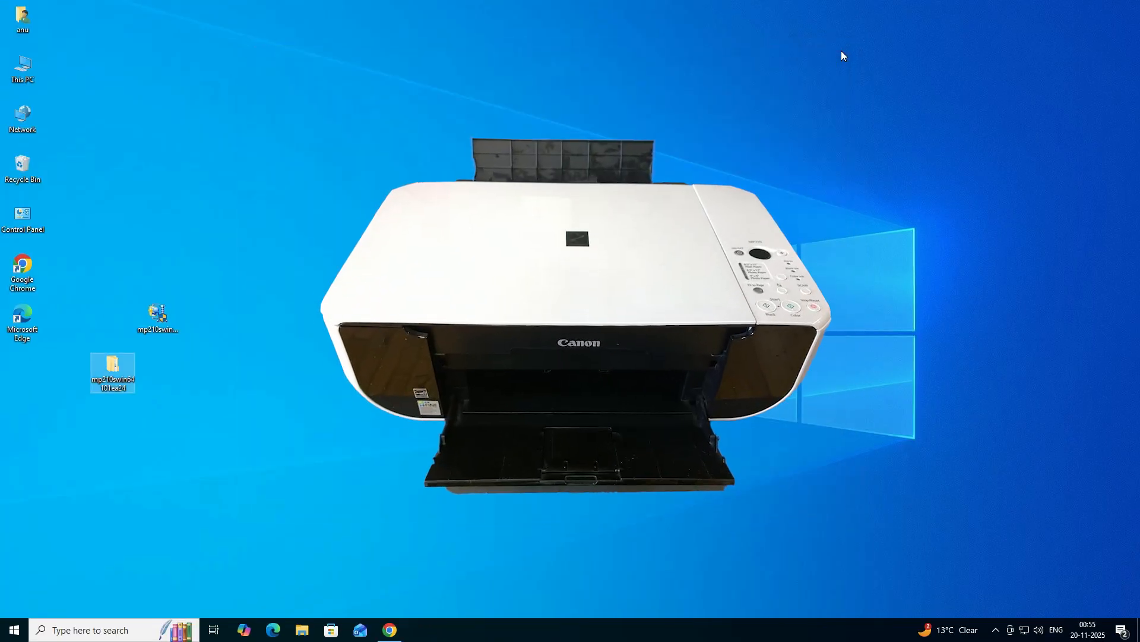